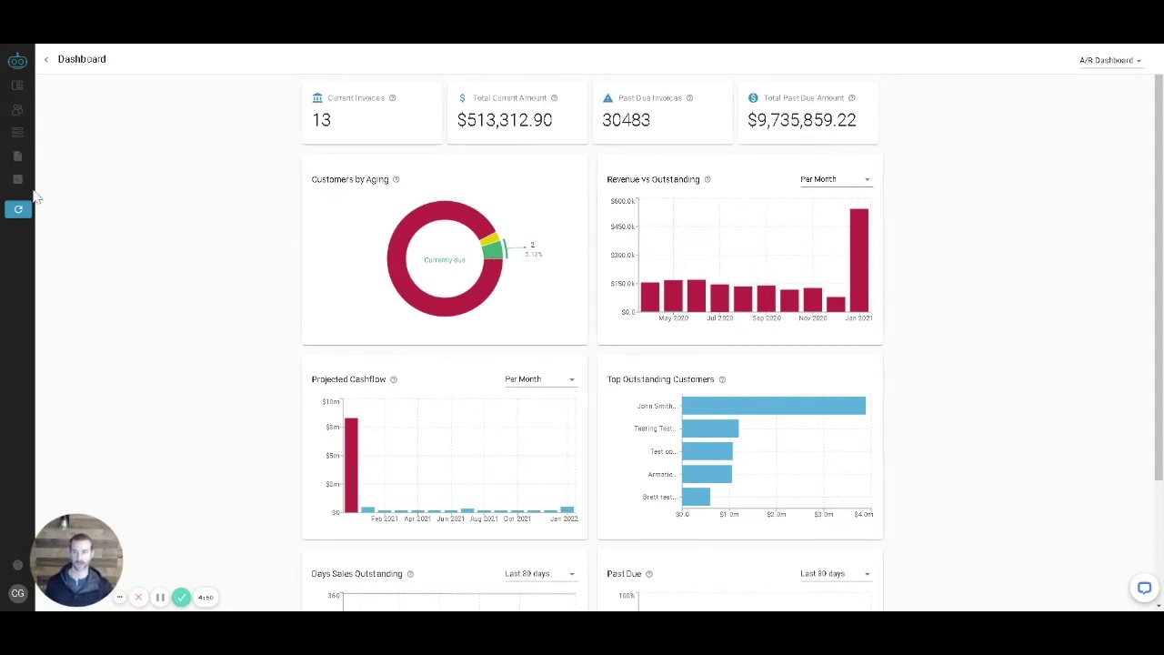
# Open the Customer Aging report from the Accounts Receivable reports.
pyautogui.click(29, 180)
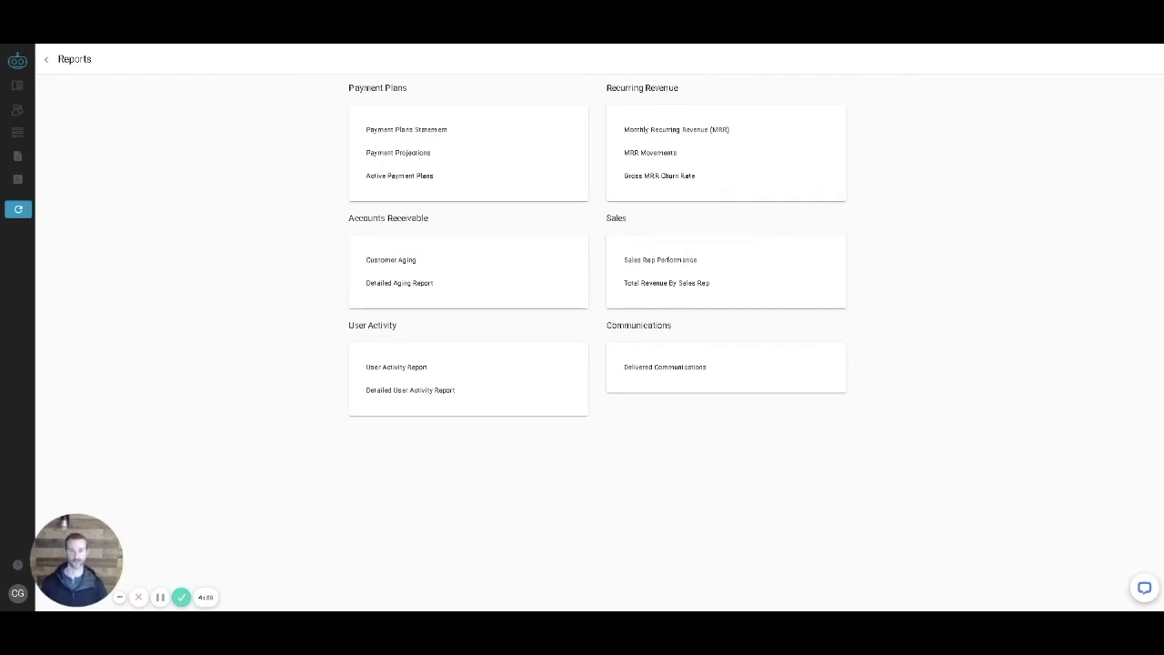
pyautogui.click(393, 264)
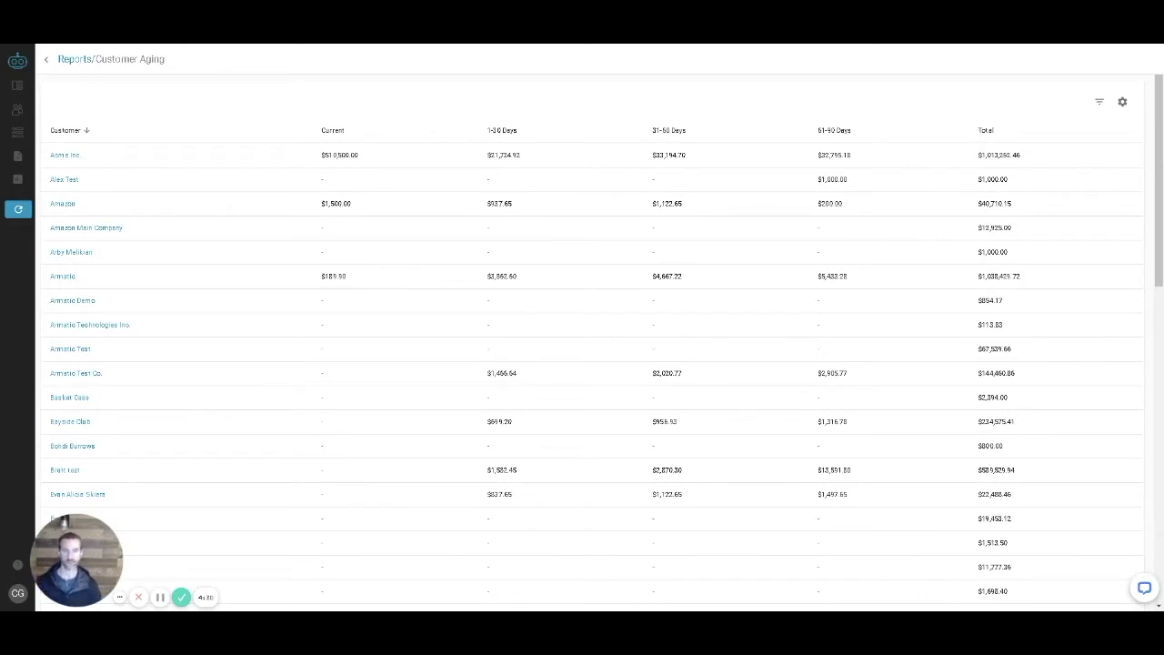
pyautogui.click(669, 153)
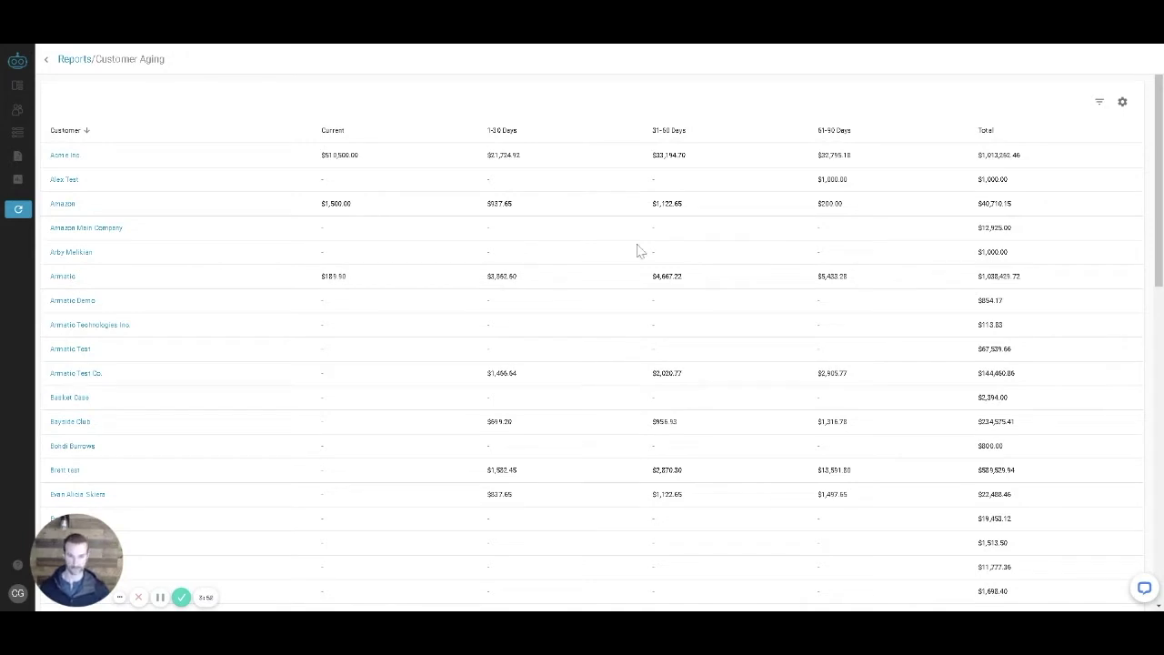
# Go to the Cadences page from the account options.
pyautogui.click(17, 601)
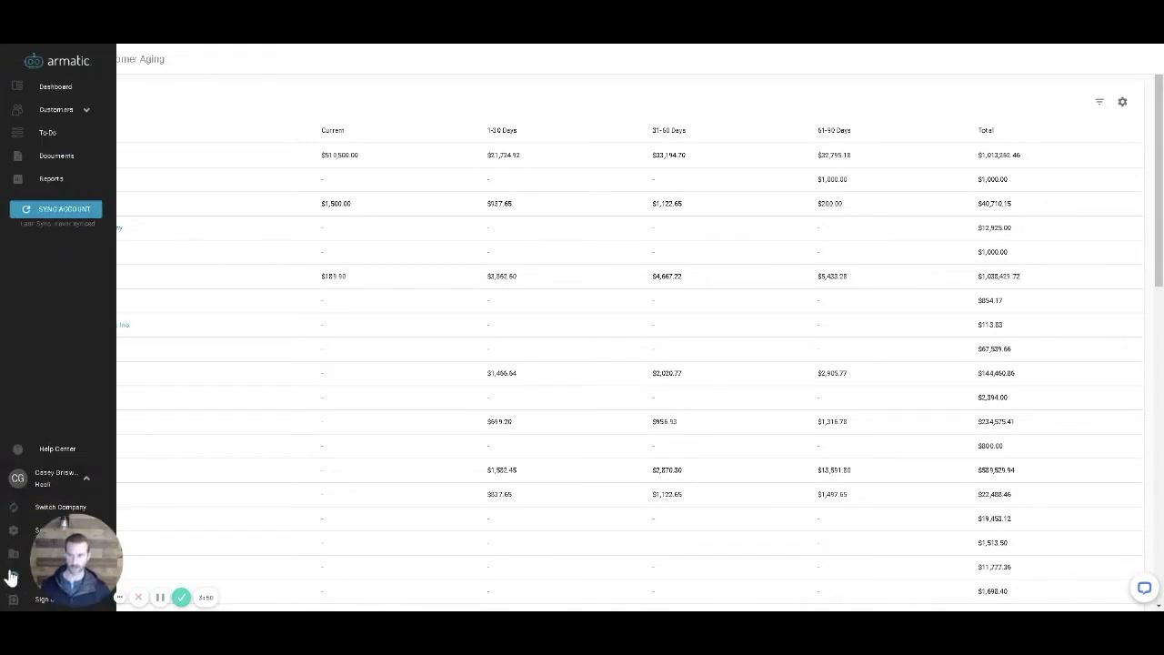
pyautogui.click(17, 591)
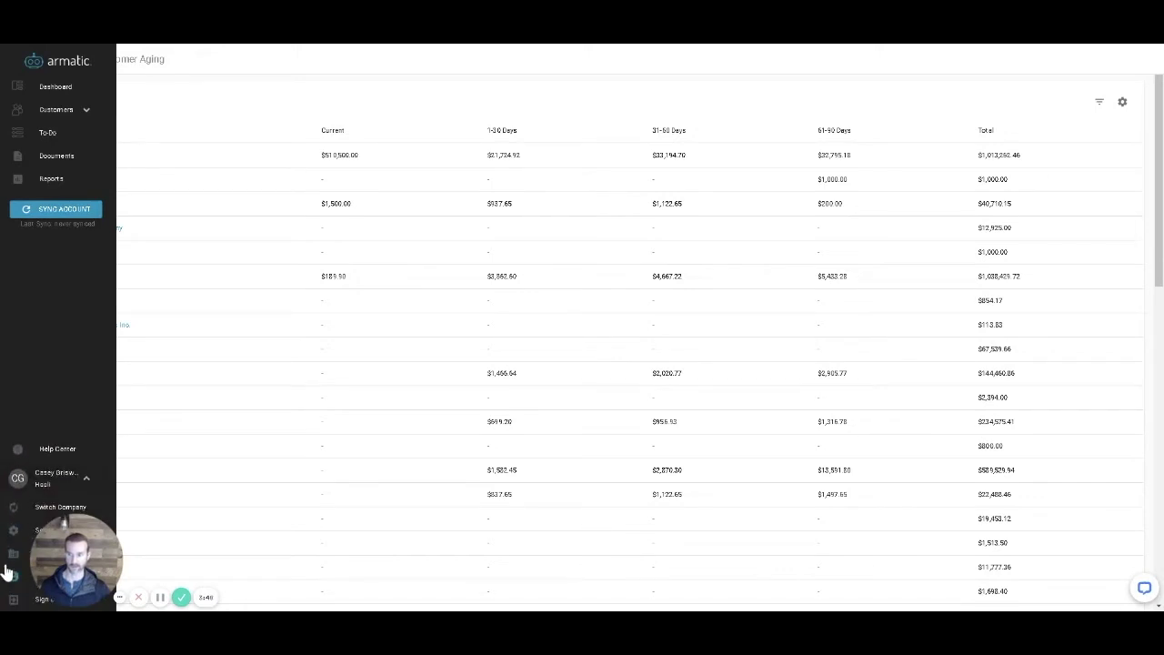
pyautogui.click(13, 533)
pyautogui.click(616, 125)
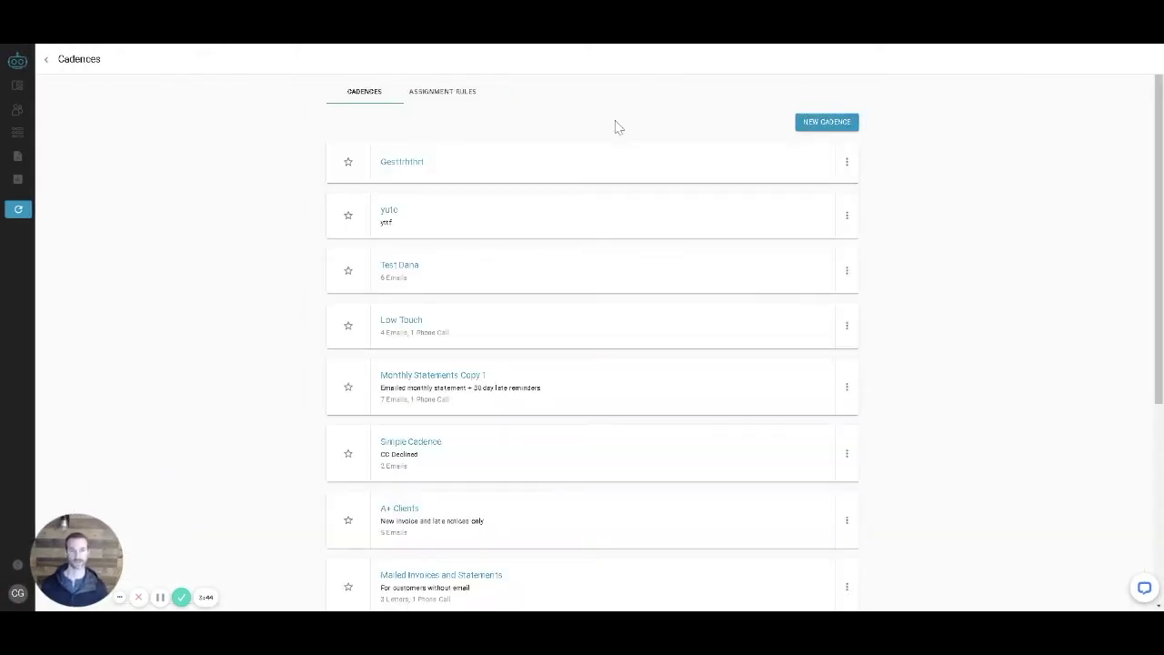
# Examine the list of cadences, comparing the Monthly Subscriptions, Monthly Statements and Net 30 clients entries.
pyautogui.scroll(-2, 655, 209)
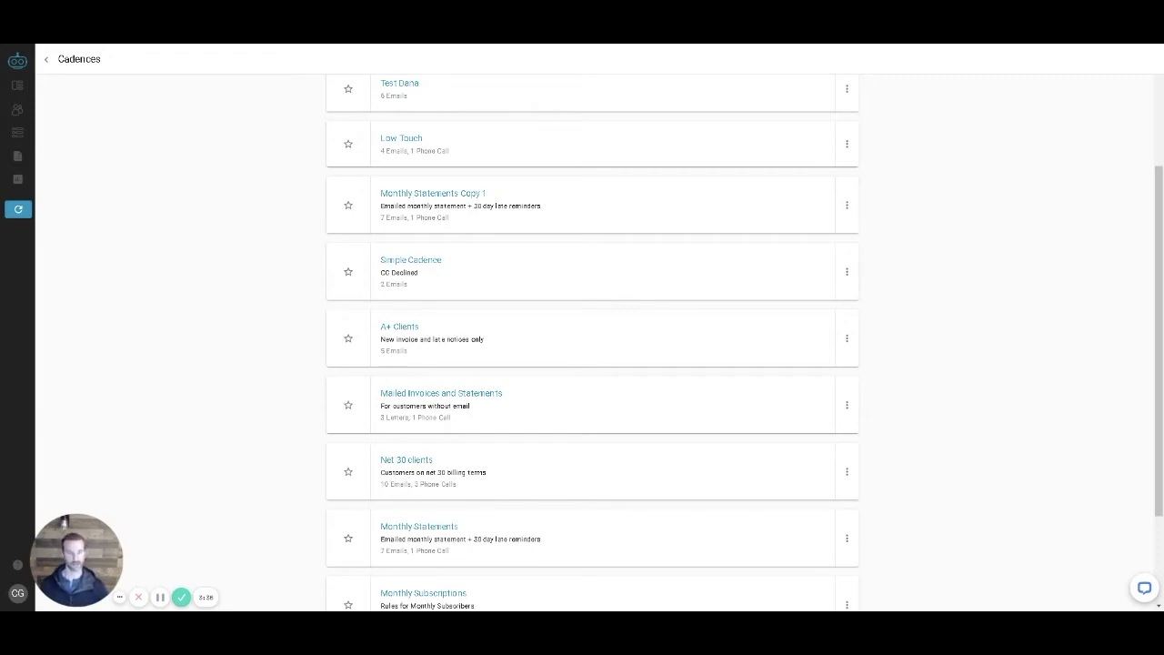
pyautogui.scroll(-3, 742, 281)
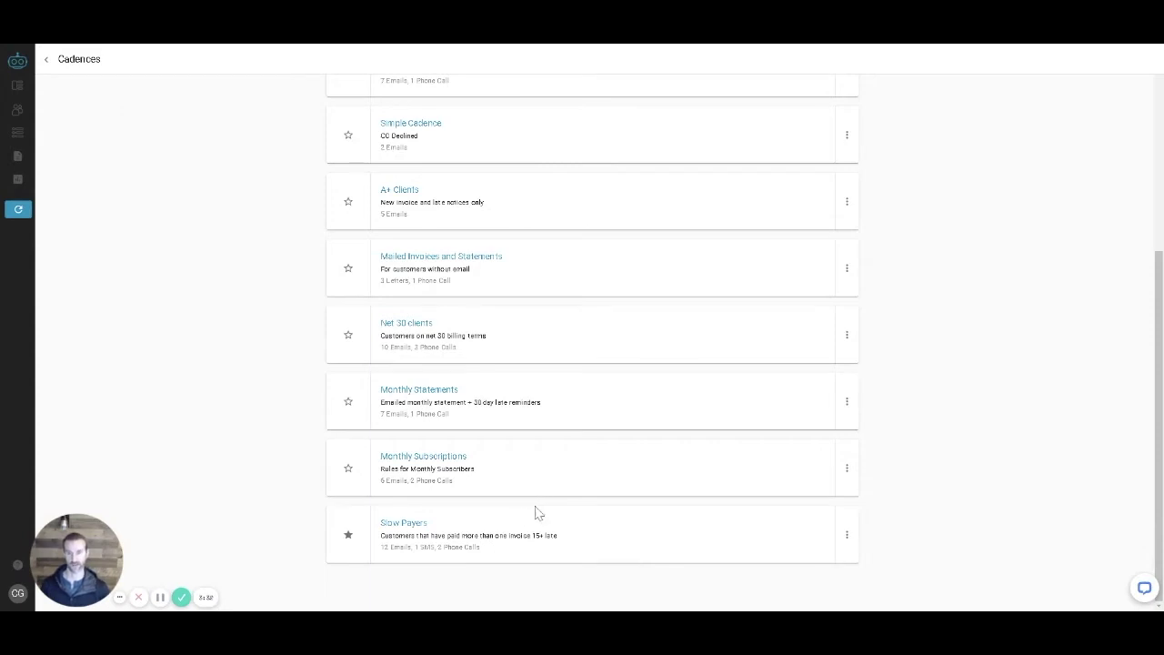
pyautogui.moveTo(466, 491); pyautogui.dragTo(380, 456)
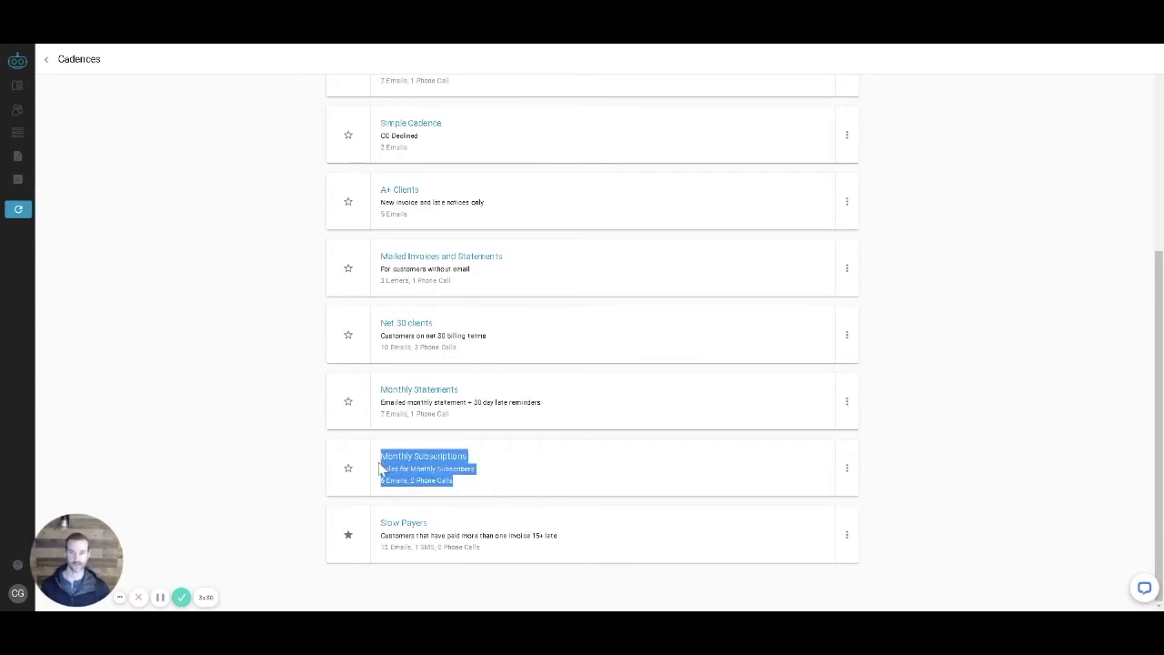
pyautogui.moveTo(457, 420); pyautogui.dragTo(375, 389)
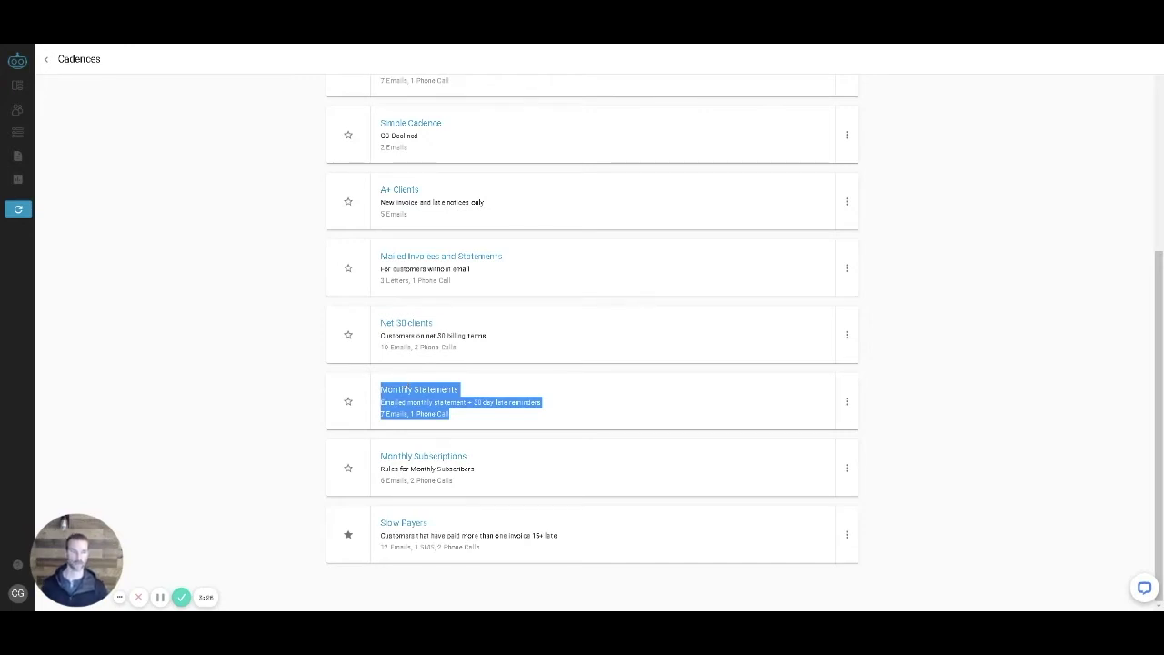
pyautogui.click(517, 346)
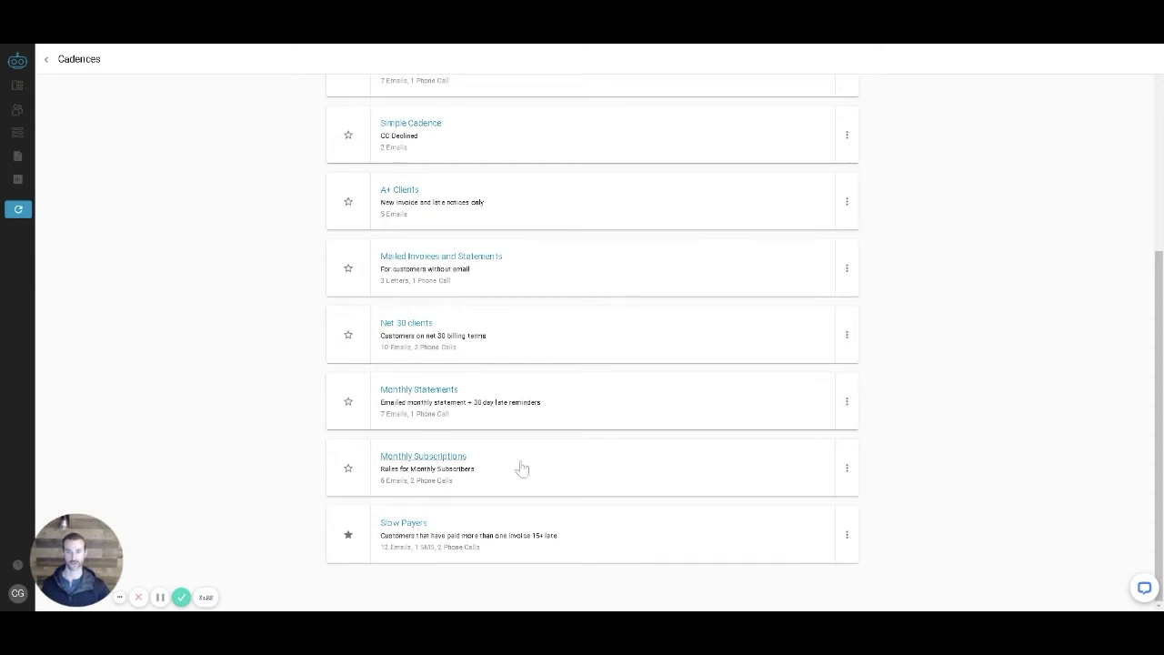
pyautogui.moveTo(488, 488); pyautogui.dragTo(369, 466)
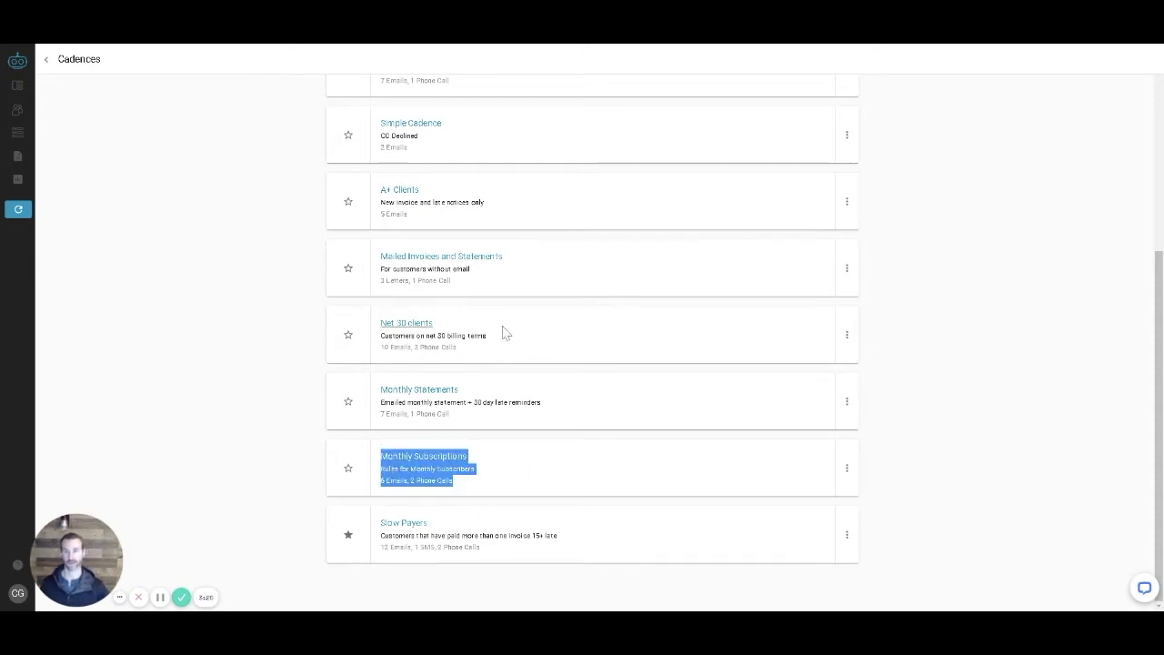
pyautogui.moveTo(495, 355); pyautogui.dragTo(351, 330)
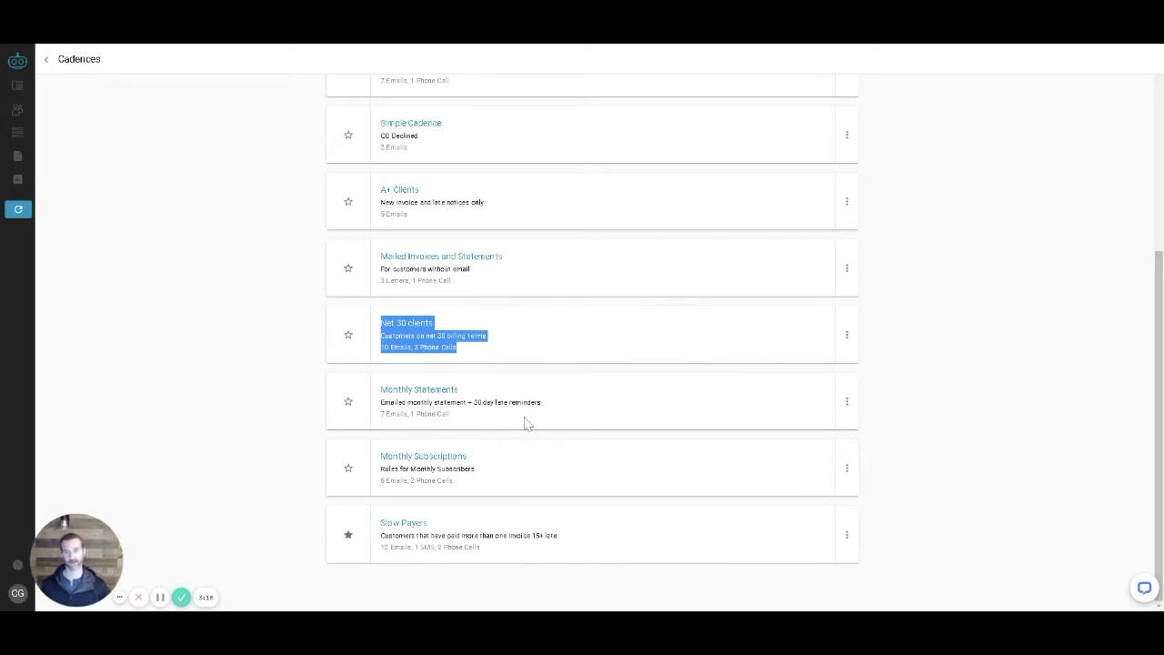
pyautogui.moveTo(527, 424); pyautogui.dragTo(378, 391)
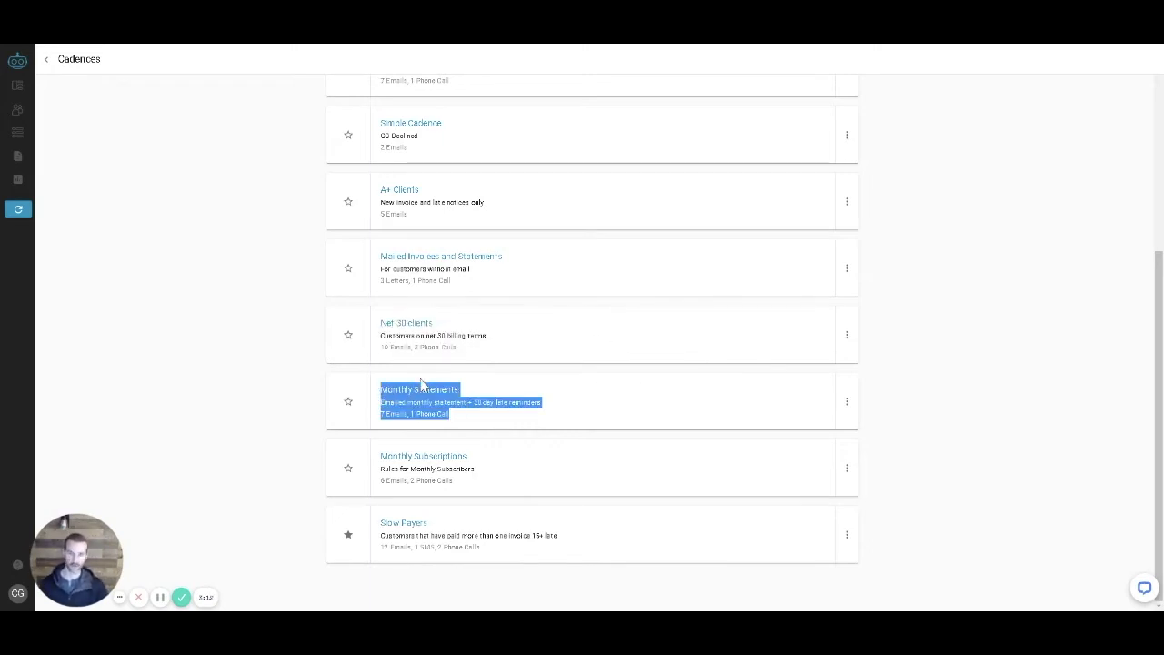
# Open the Slow Payers cadence and display its message for when an invoice is created.
pyautogui.click(405, 518)
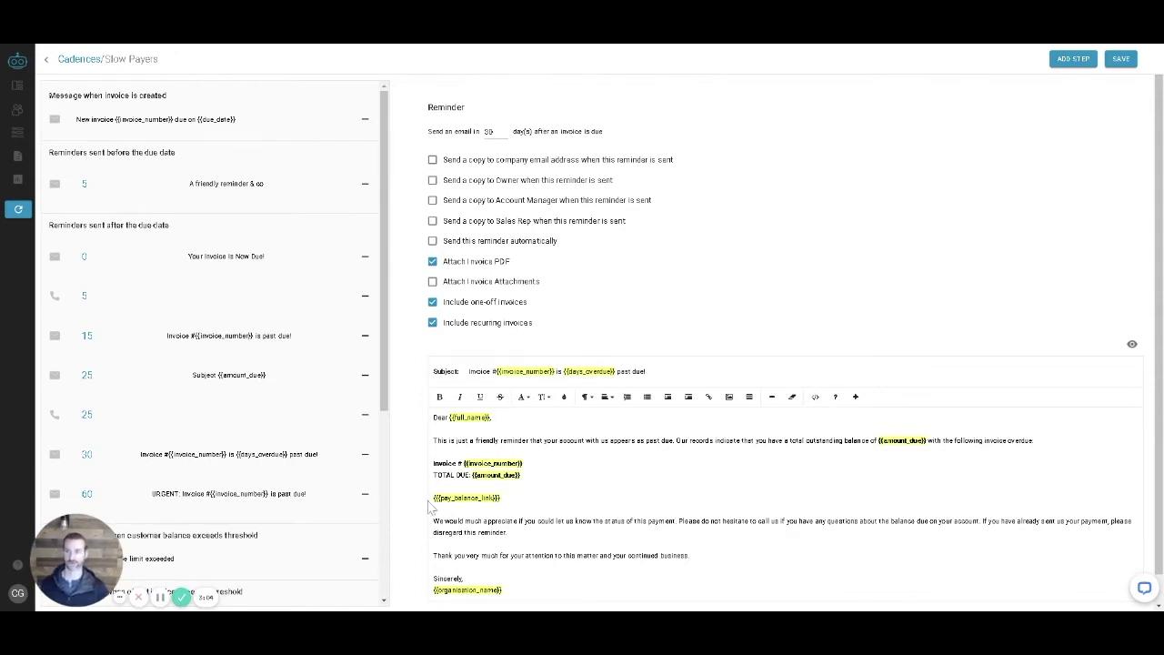
pyautogui.click(150, 117)
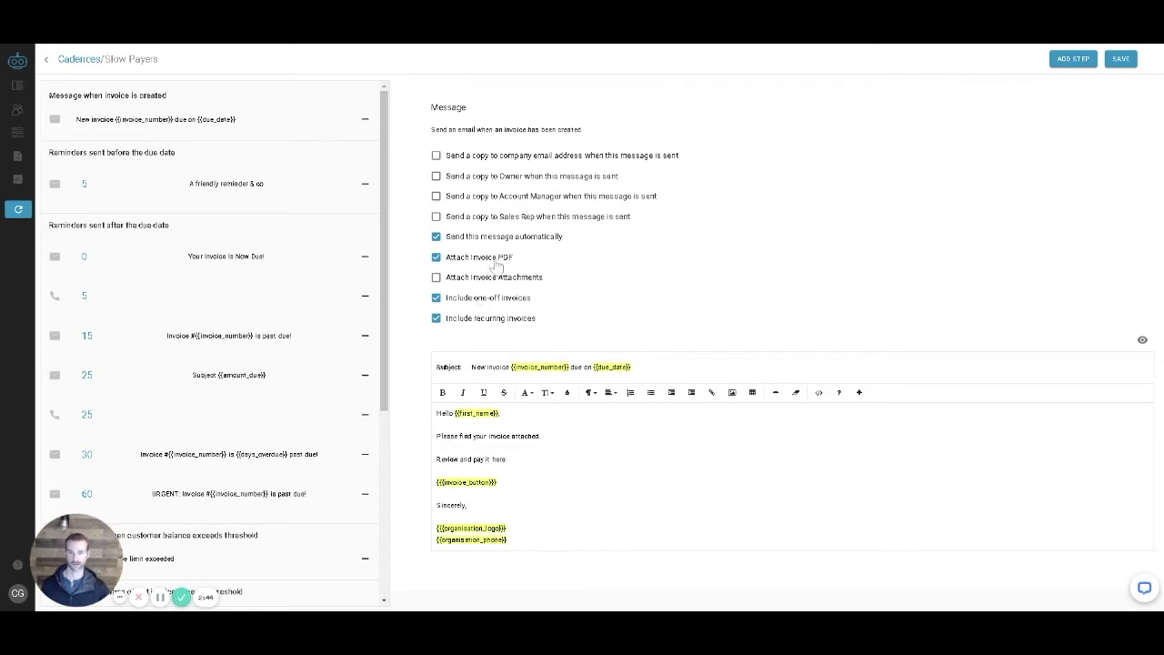
pyautogui.moveTo(166, 95); pyautogui.dragTo(104, 94)
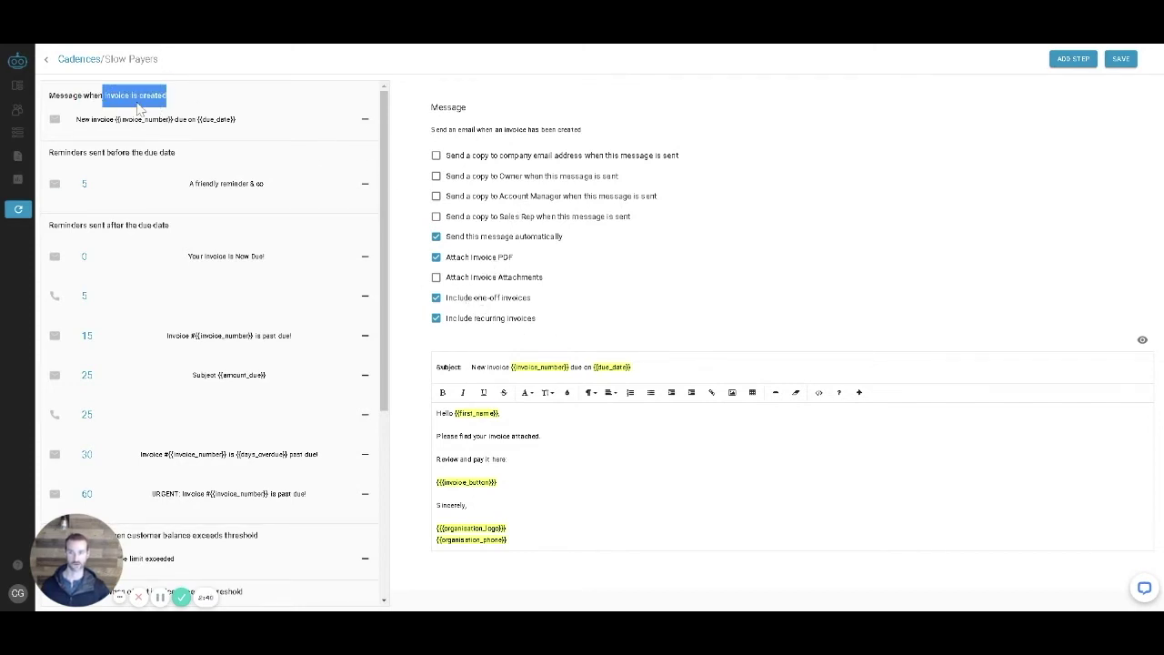
pyautogui.moveTo(159, 58); pyautogui.dragTo(105, 59)
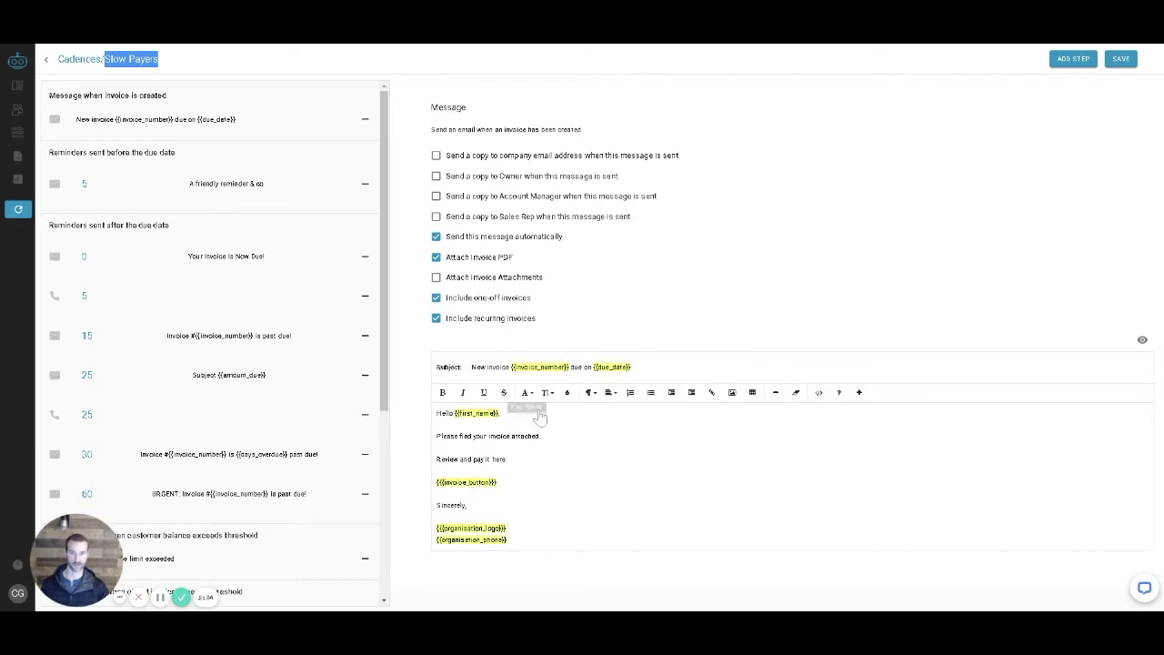
# Preview the new-invoice email, check its subject, due date and greeting, and close the preview.
pyautogui.click(1141, 340)
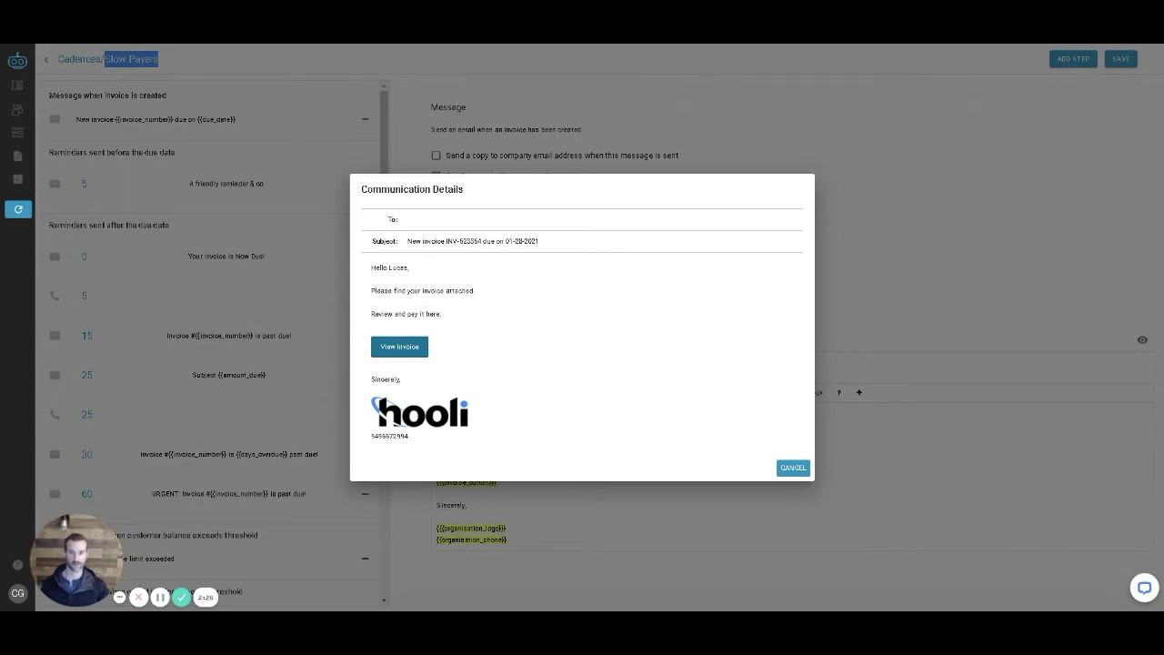
pyautogui.moveTo(444, 241); pyautogui.dragTo(509, 245)
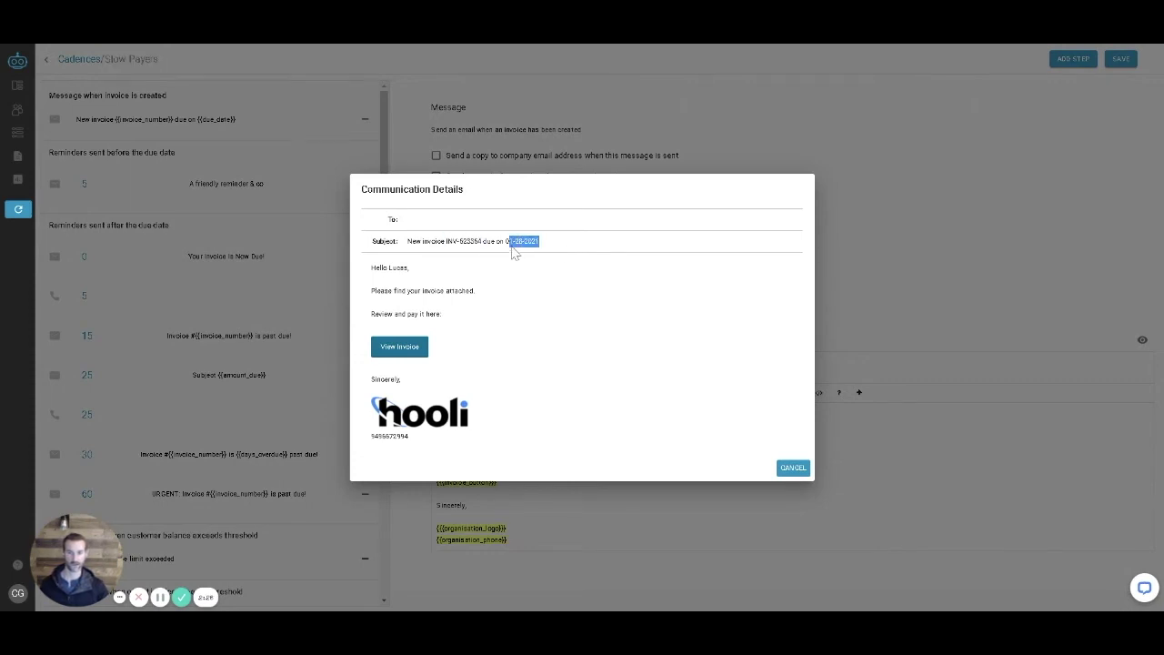
pyautogui.moveTo(410, 270); pyautogui.dragTo(383, 268)
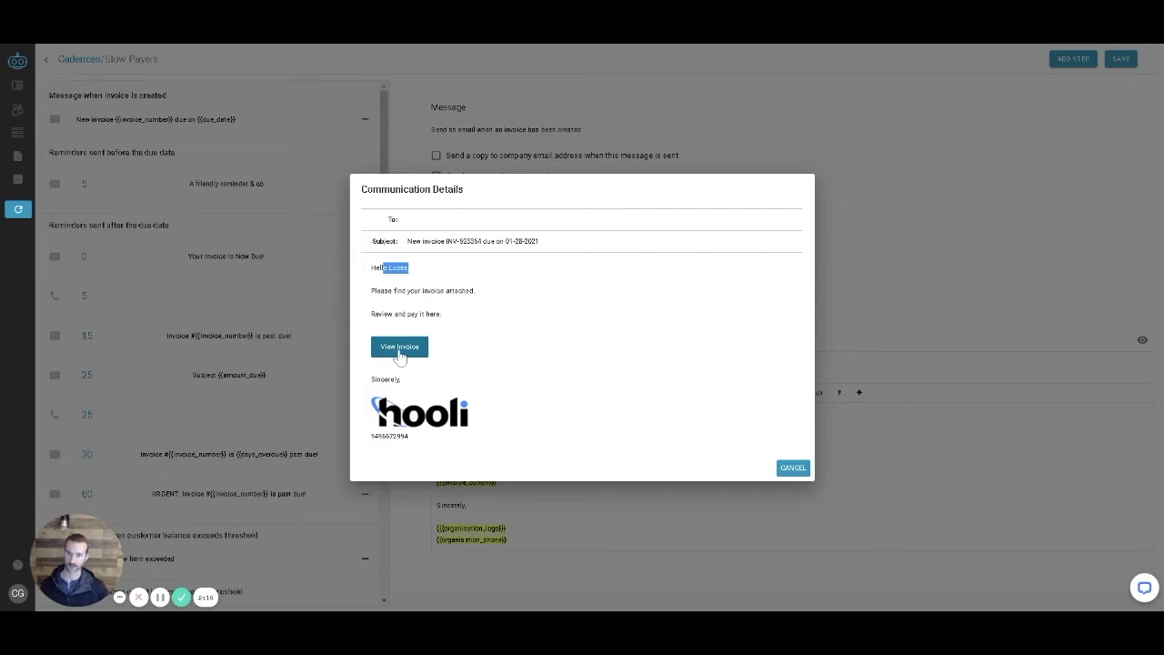
pyautogui.click(792, 469)
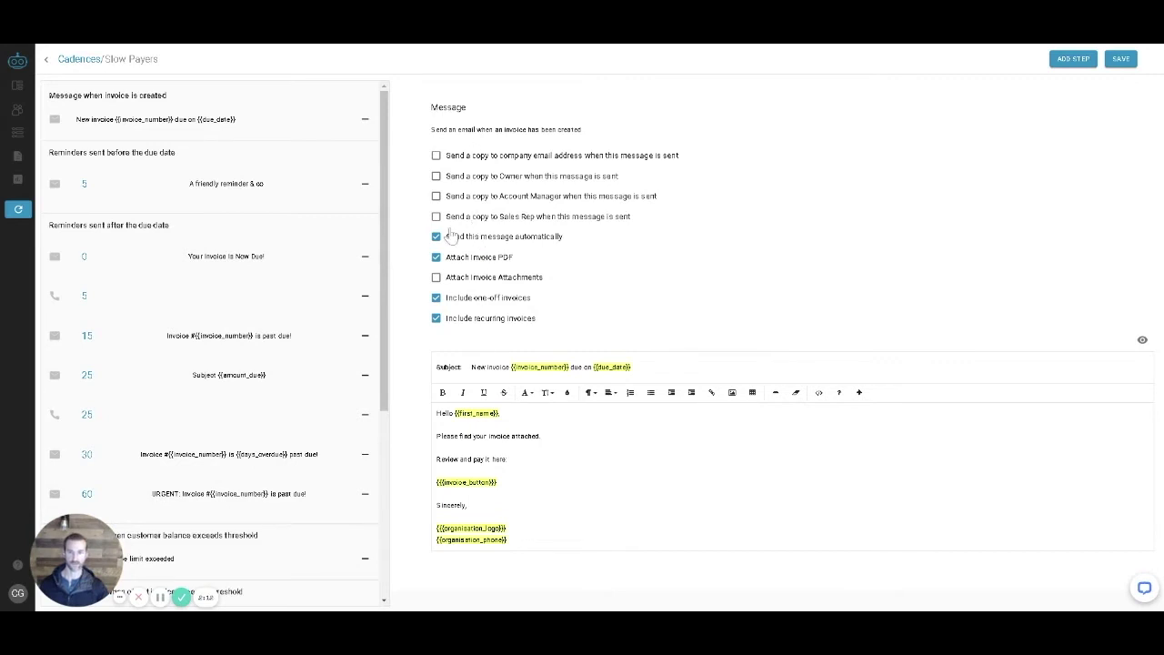
# Try sending copies of the new-invoice message to the company email address, Account Manager and Sales Rep, then clear those options.
pyautogui.click(435, 156)
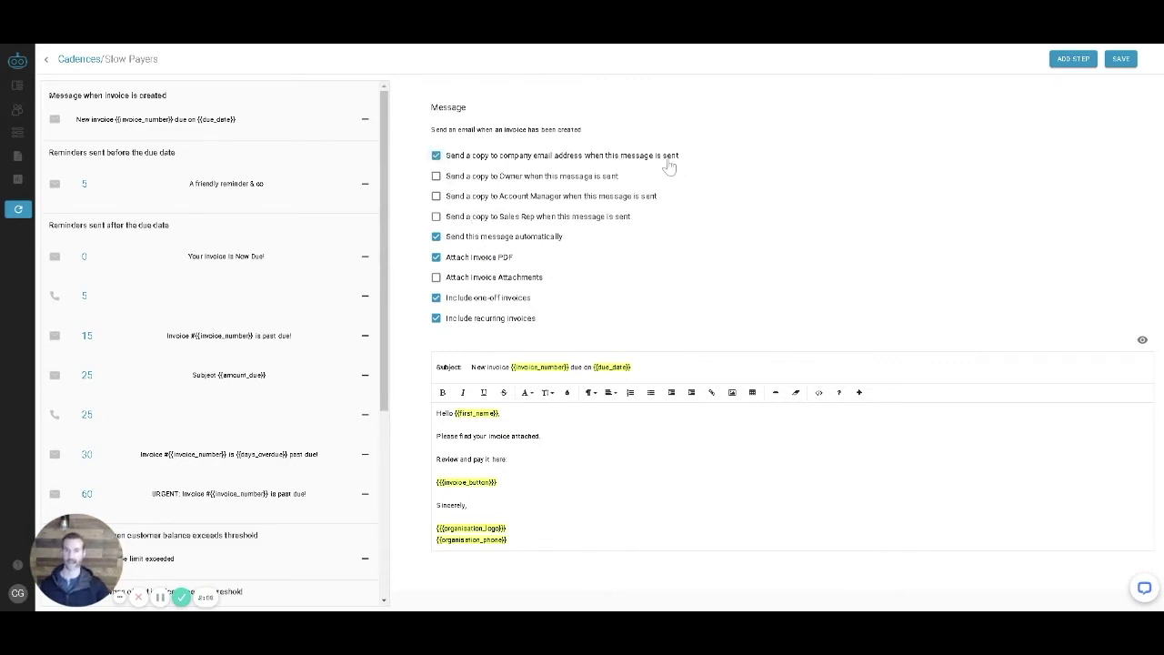
pyautogui.click(465, 157)
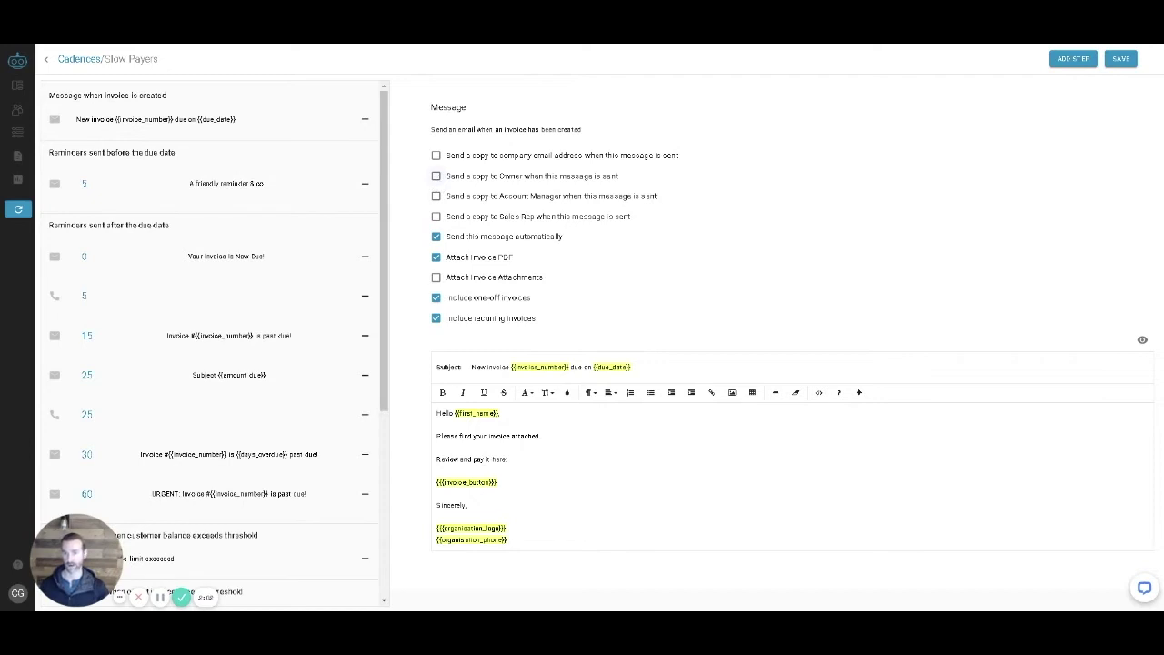
pyautogui.click(435, 195)
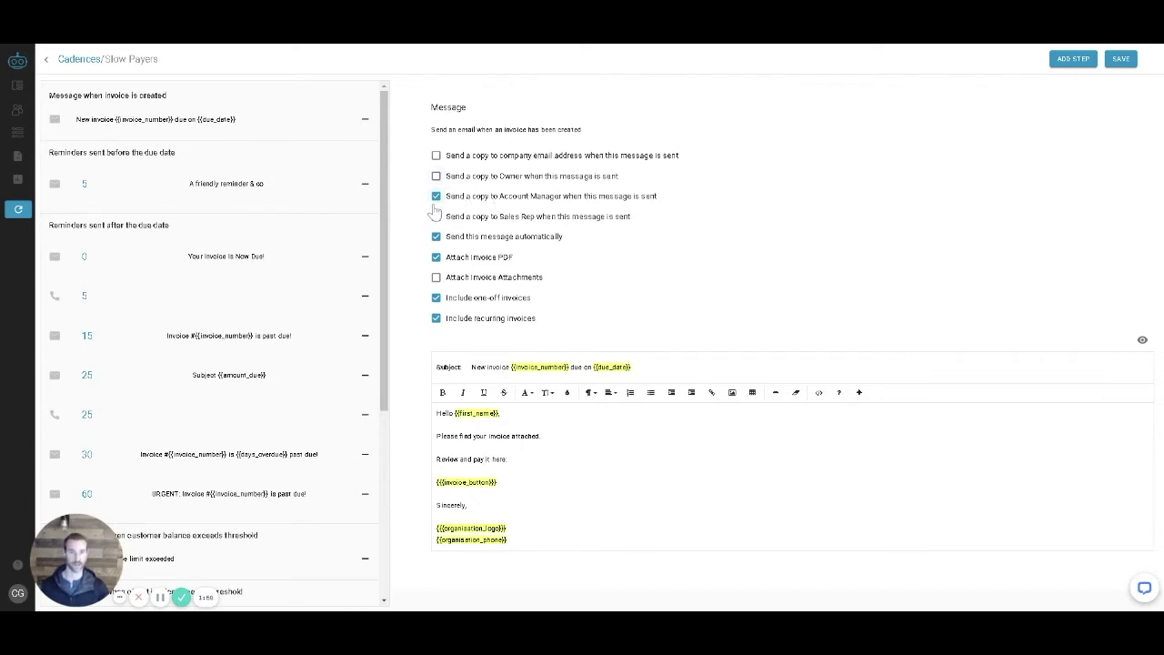
pyautogui.click(435, 216)
pyautogui.click(436, 197)
pyautogui.click(436, 216)
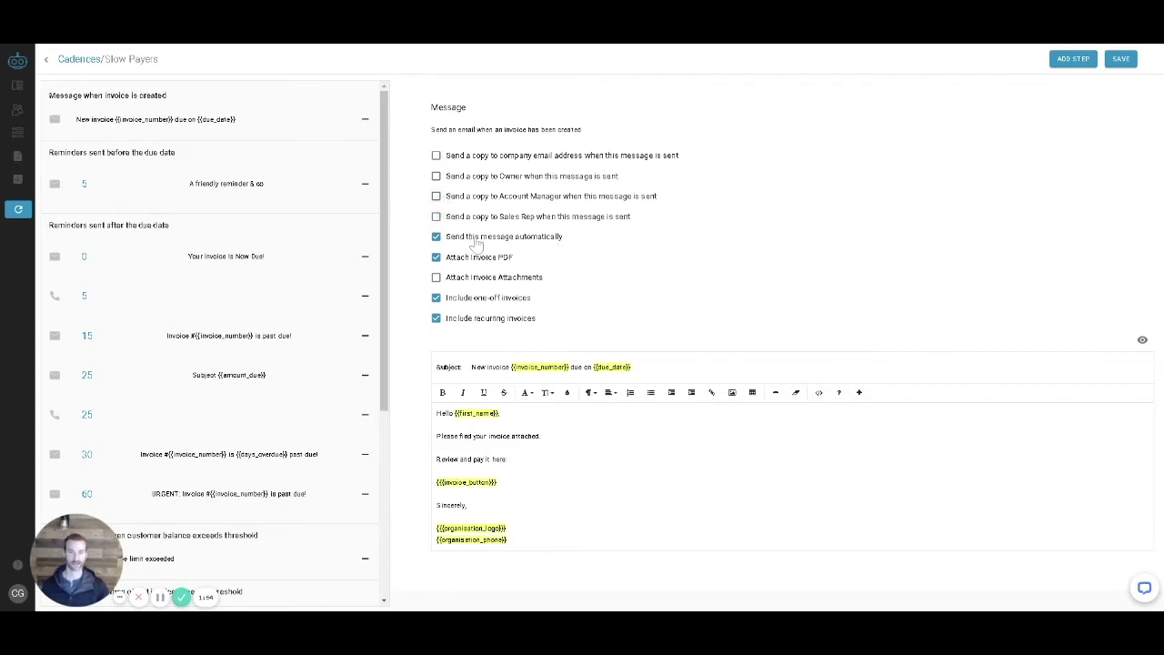
# Try turning off automatic sending of the new-invoice message and restore it, keeping the invoice PDF attached.
pyautogui.click(435, 237)
pyautogui.click(436, 237)
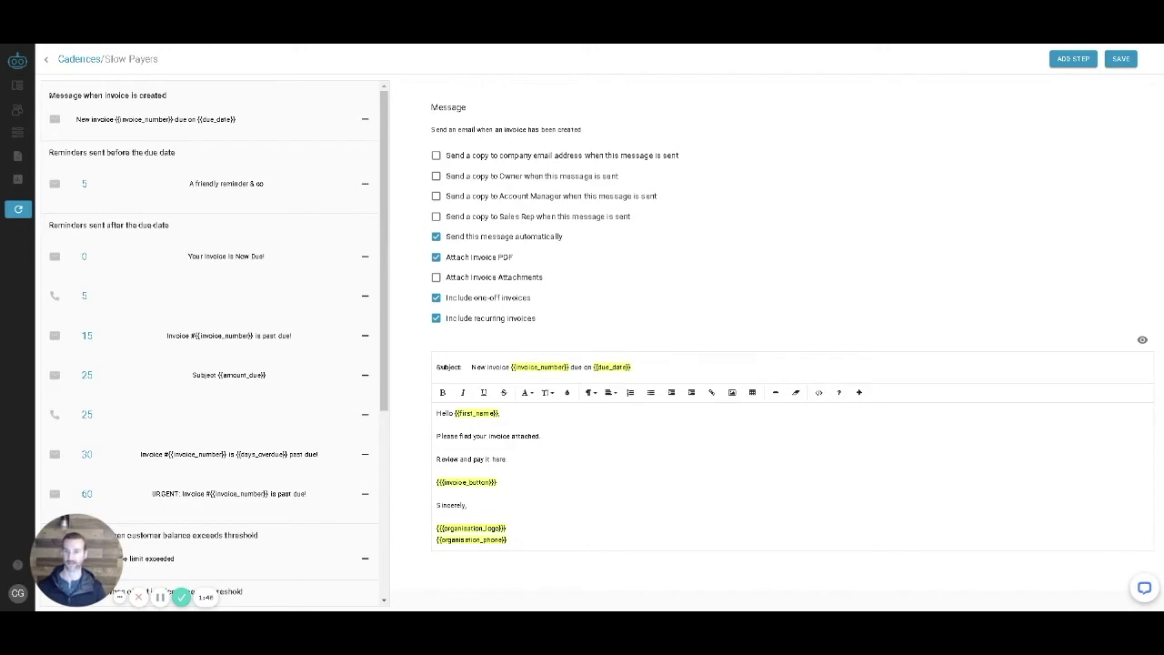
pyautogui.click(460, 243)
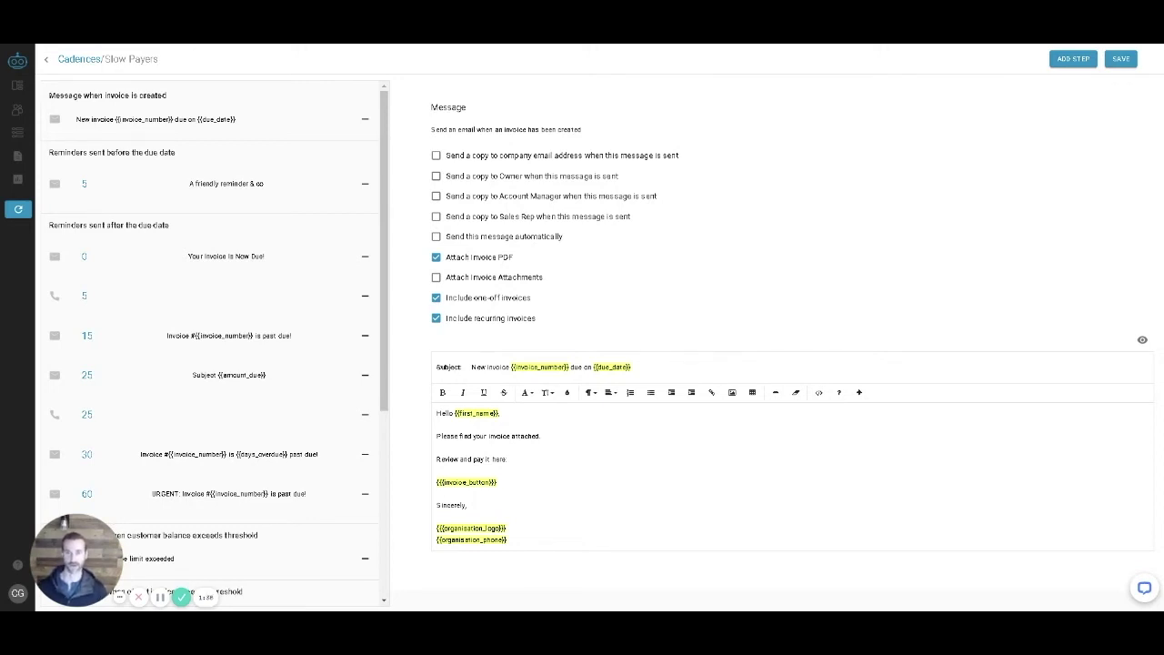
pyautogui.click(436, 237)
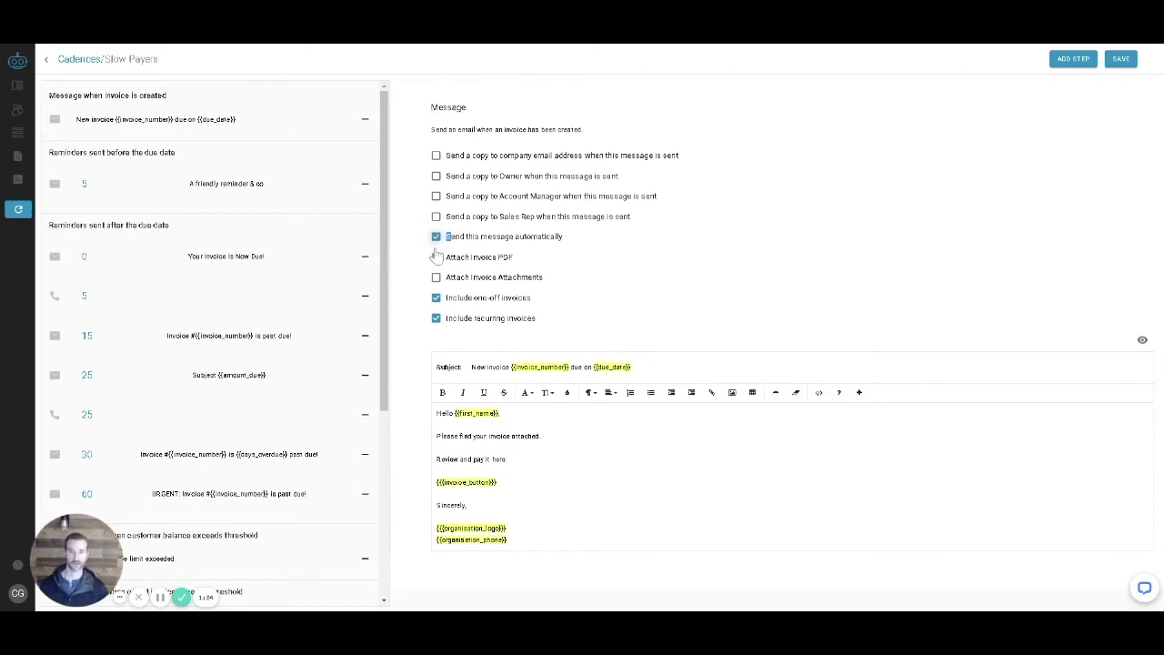
pyautogui.click(436, 257)
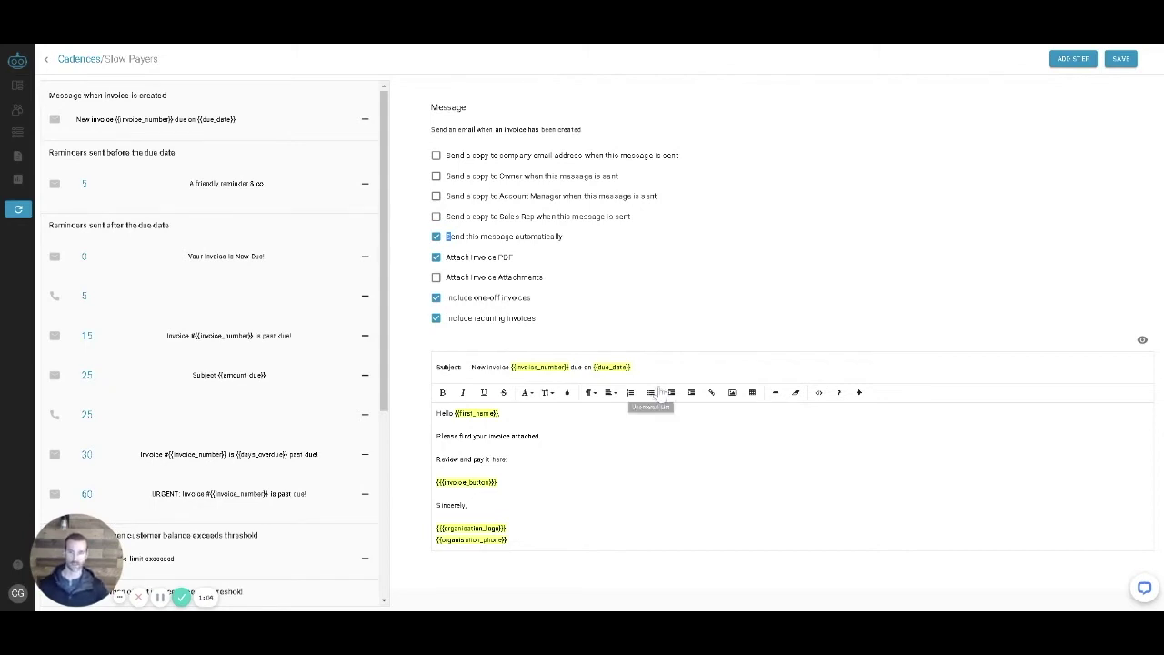
# Review the 15-day and 60-day past-due reminders, viewing the 60-day email's HTML code and returning to the formatted text.
pyautogui.click(214, 348)
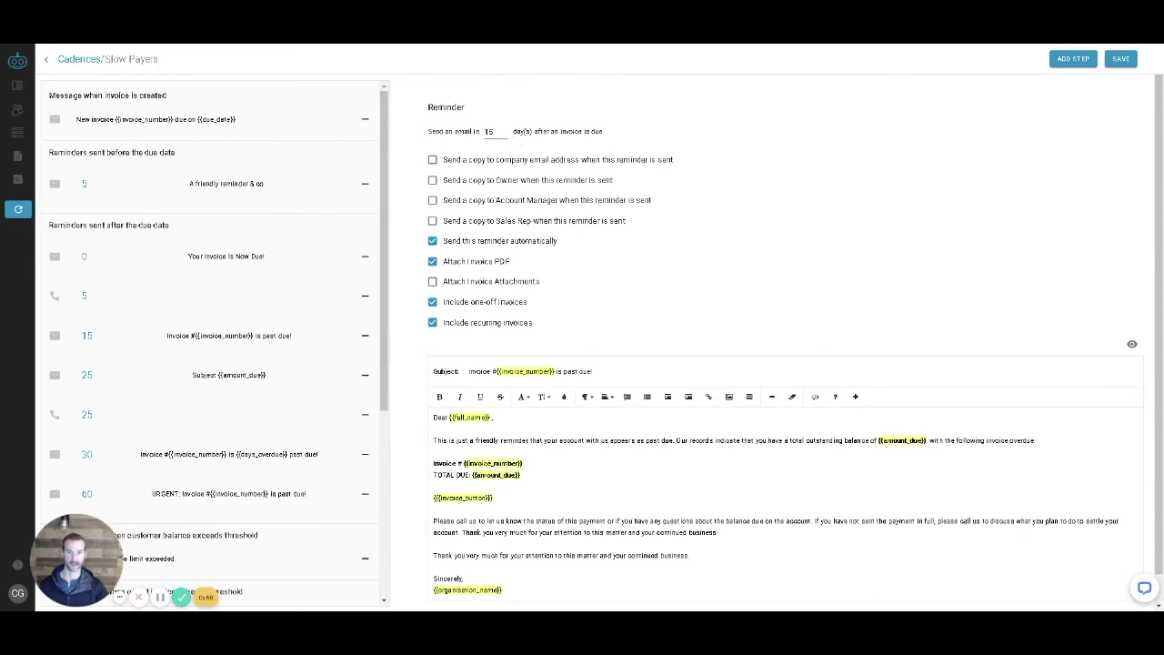
pyautogui.moveTo(521, 132); pyautogui.dragTo(602, 131)
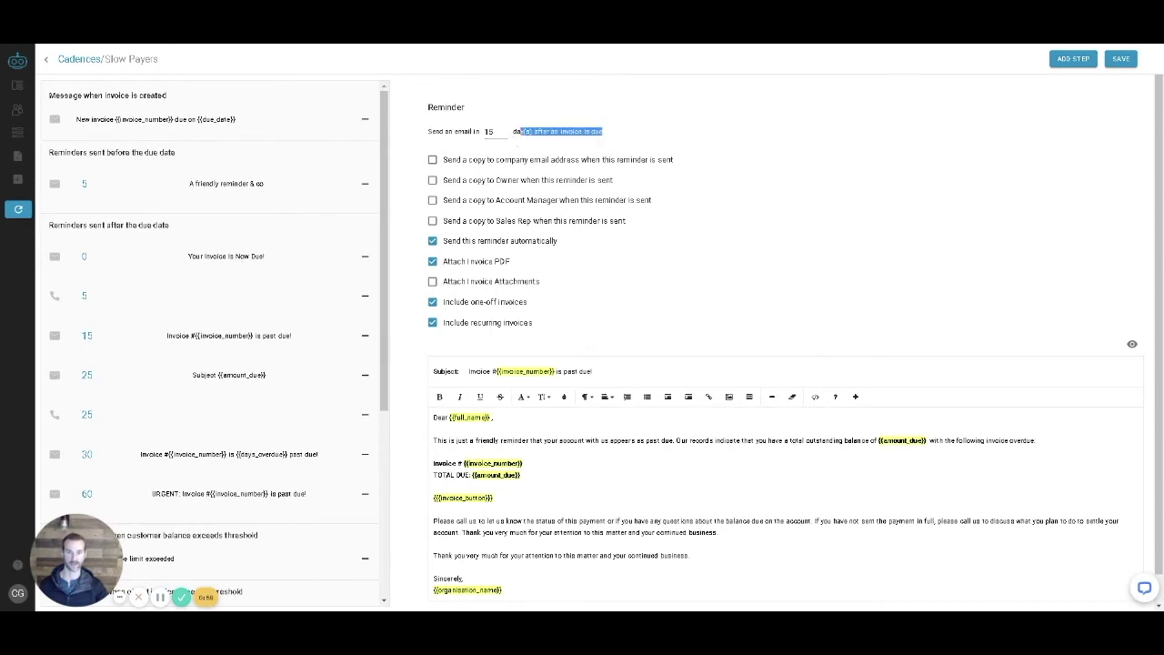
pyautogui.click(238, 494)
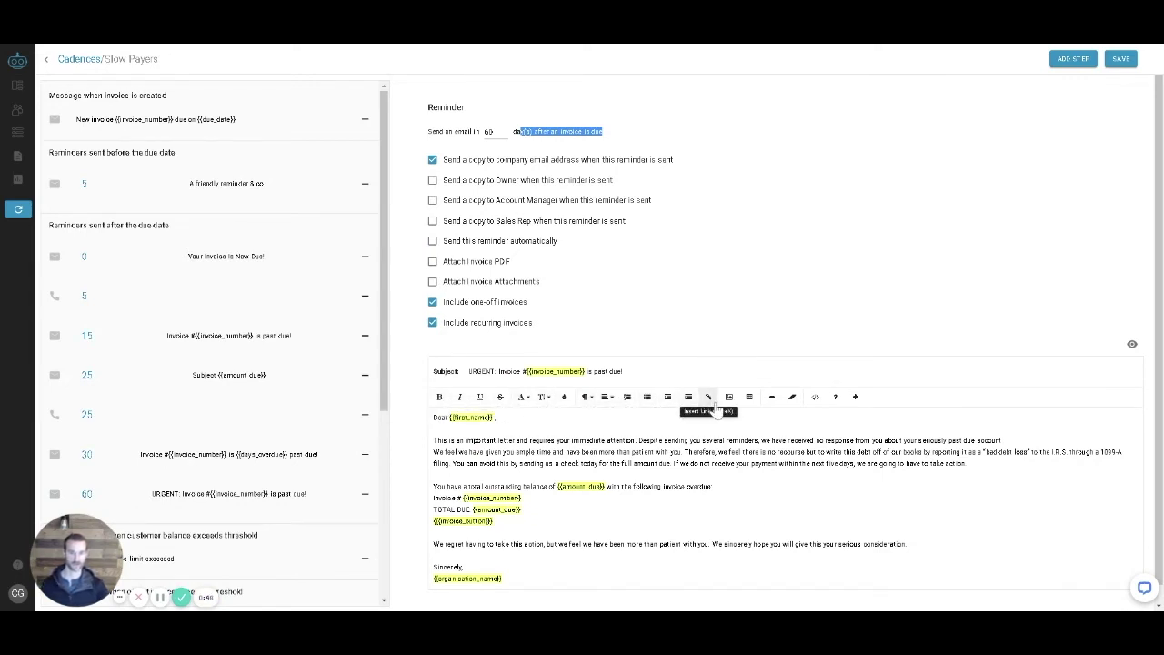
pyautogui.click(814, 396)
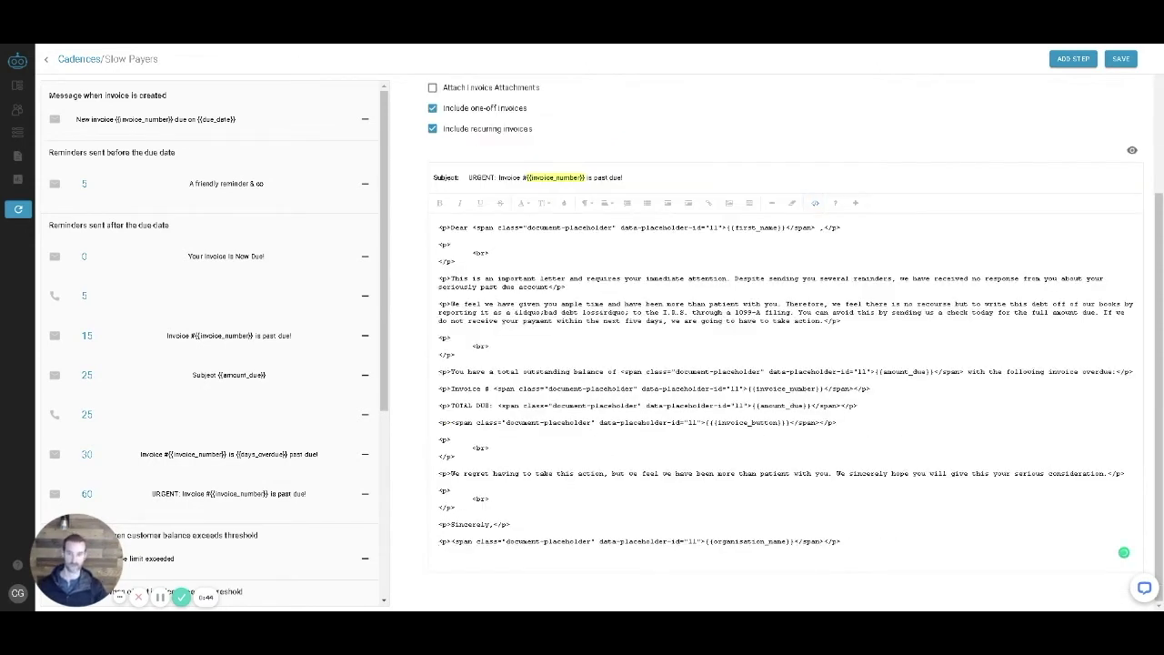
pyautogui.click(814, 203)
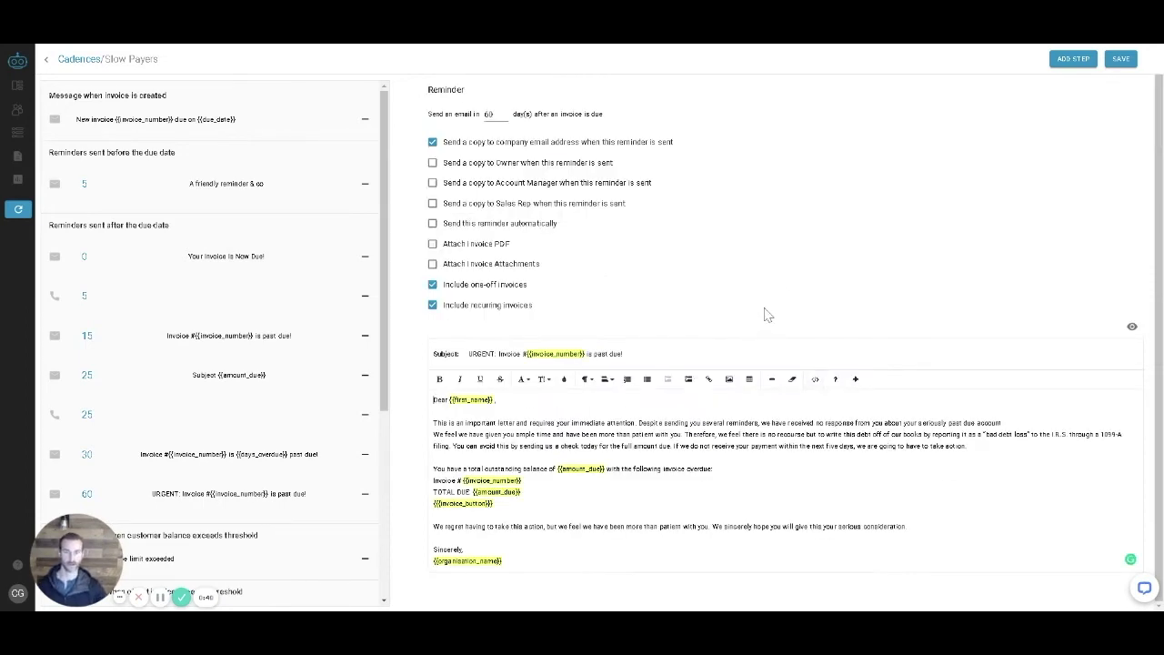
# Add an email step to the Slow Payers cadence for the Payment declined condition.
pyautogui.click(1060, 62)
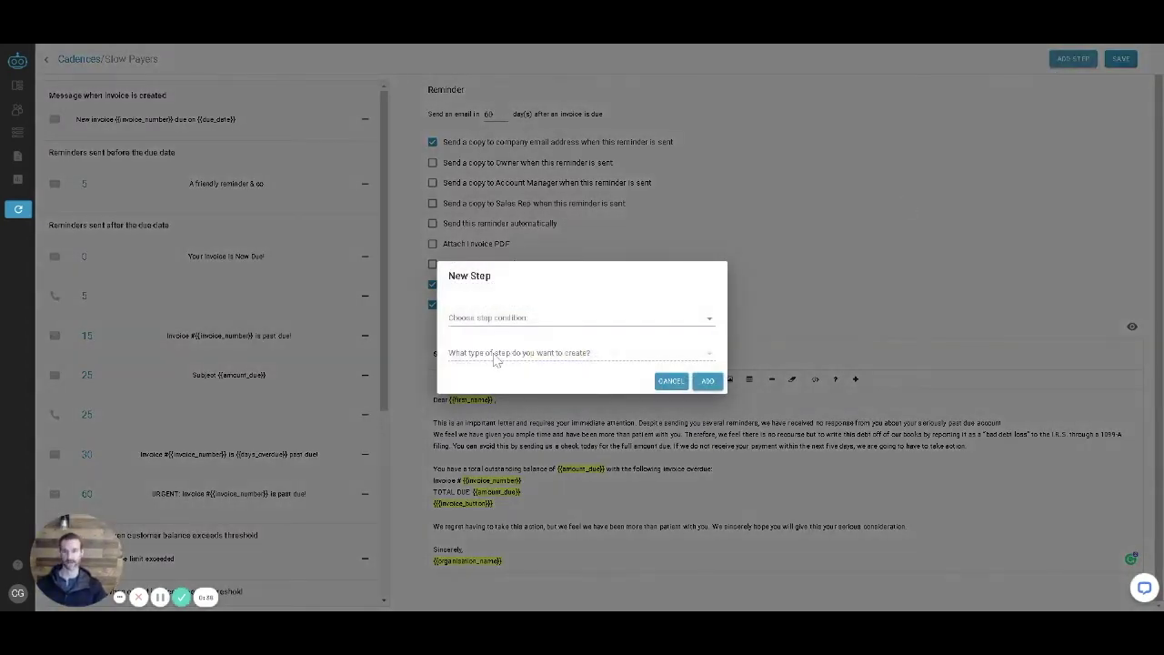
pyautogui.click(496, 320)
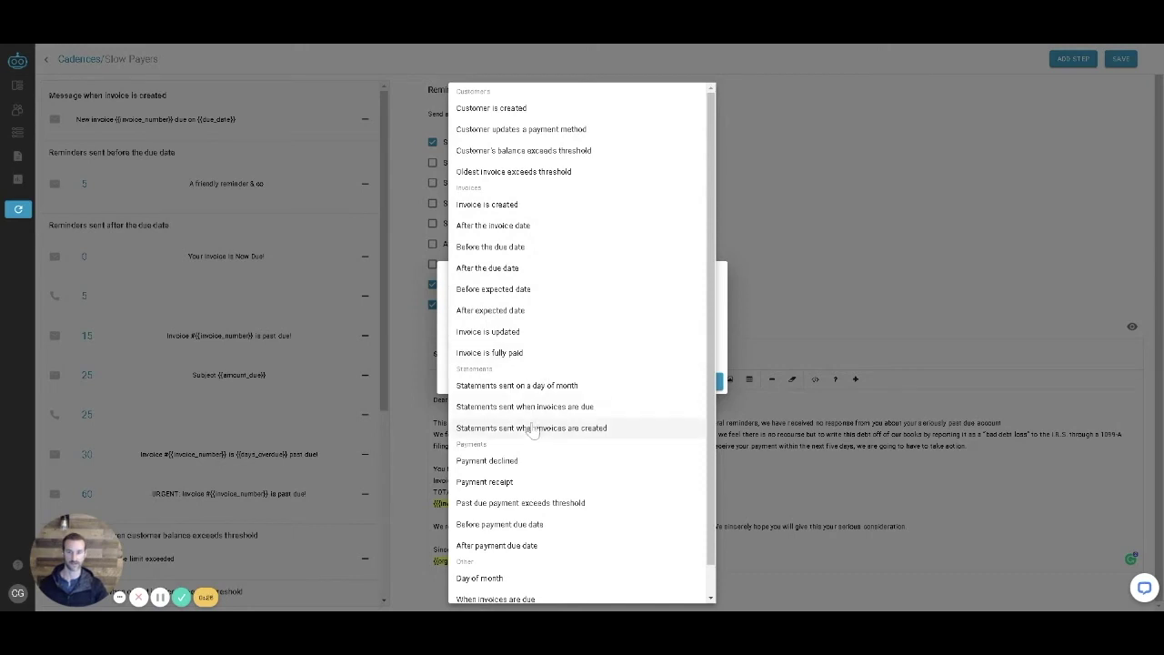
pyautogui.scroll(-1, 533, 430)
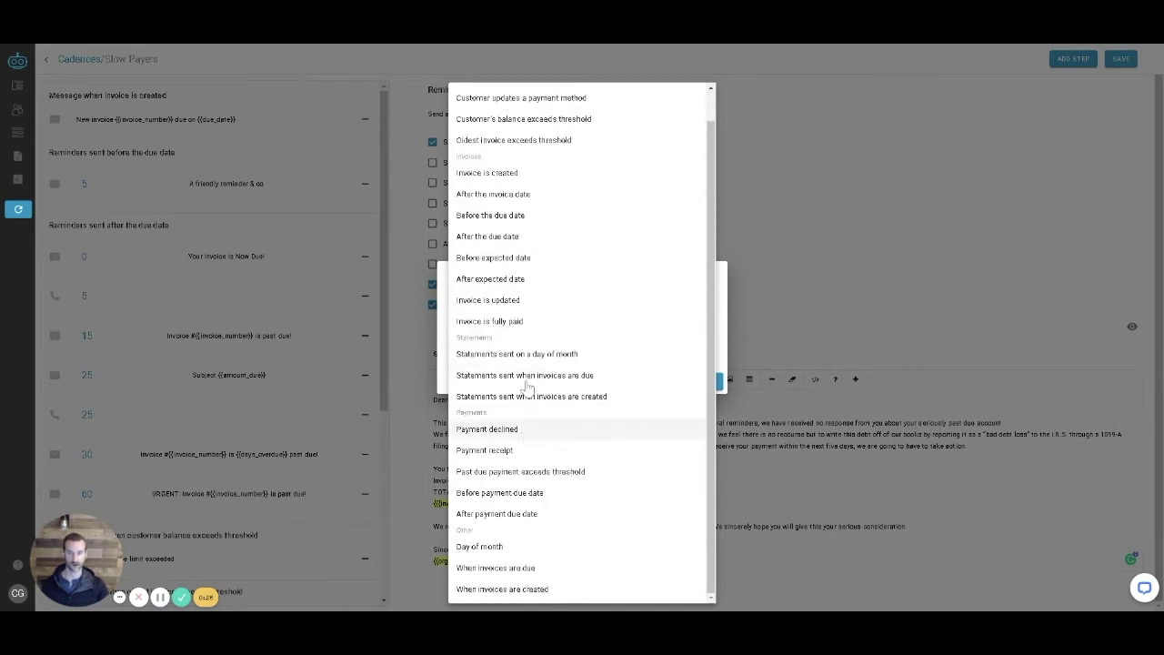
pyautogui.click(505, 431)
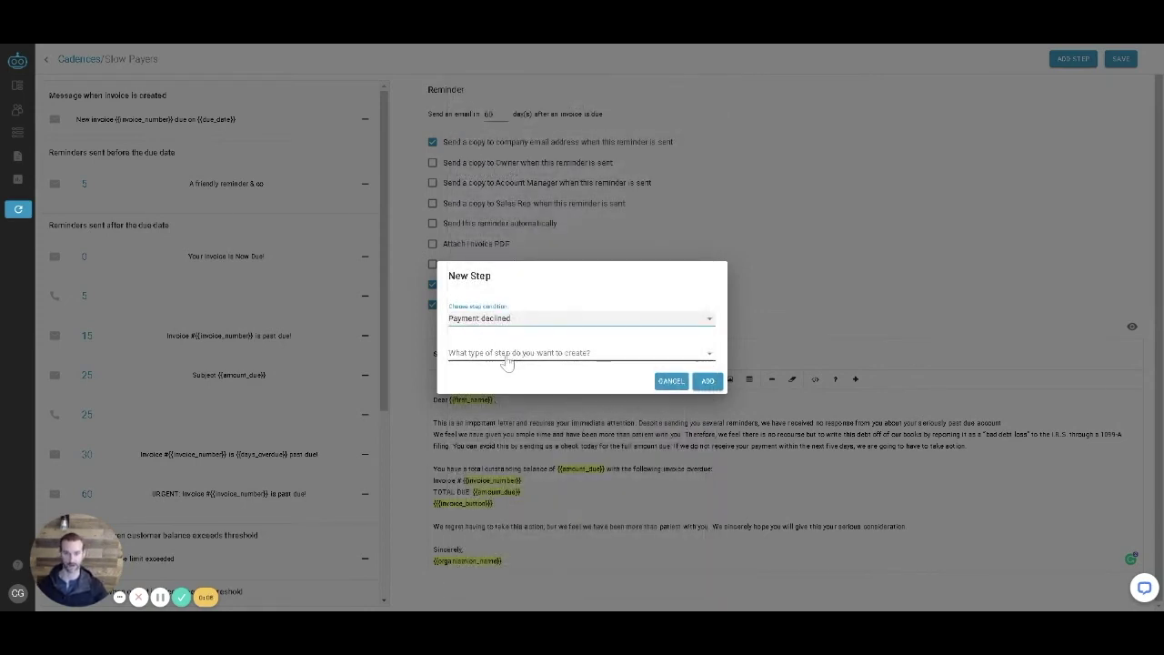
pyautogui.click(509, 360)
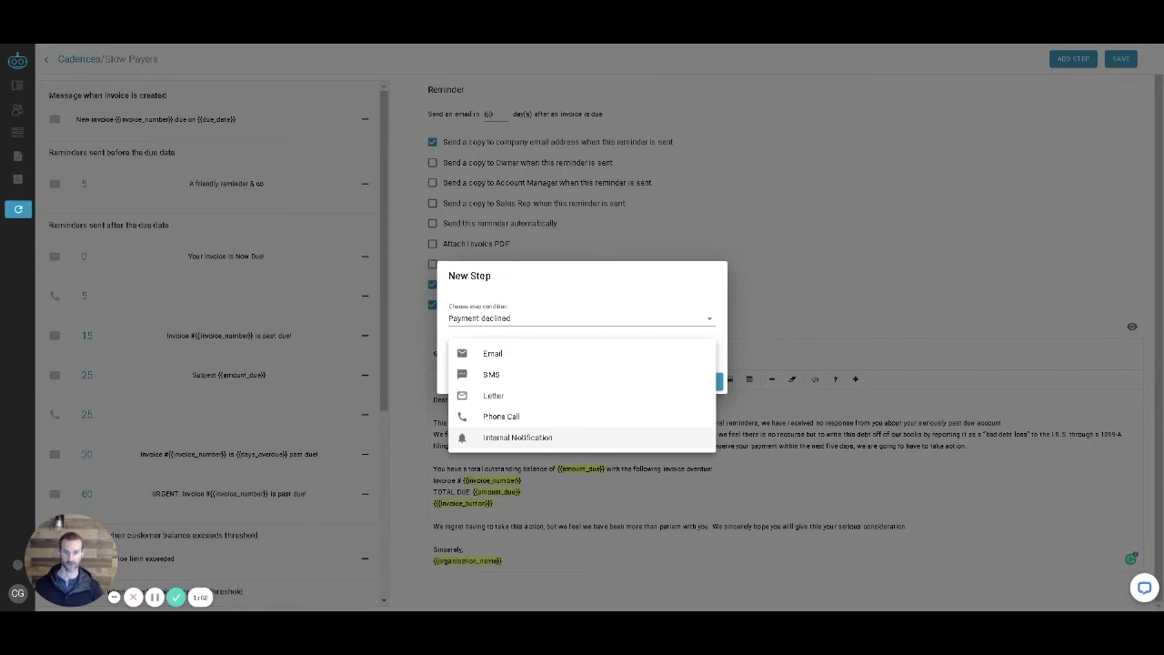
pyautogui.click(514, 362)
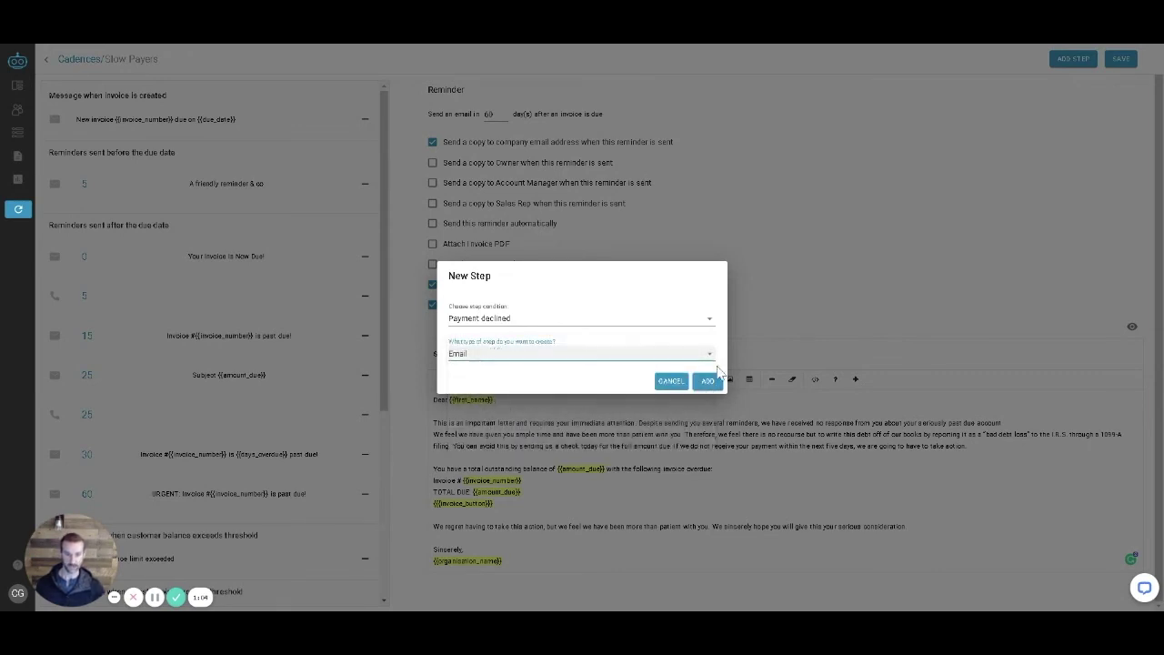
pyautogui.click(707, 382)
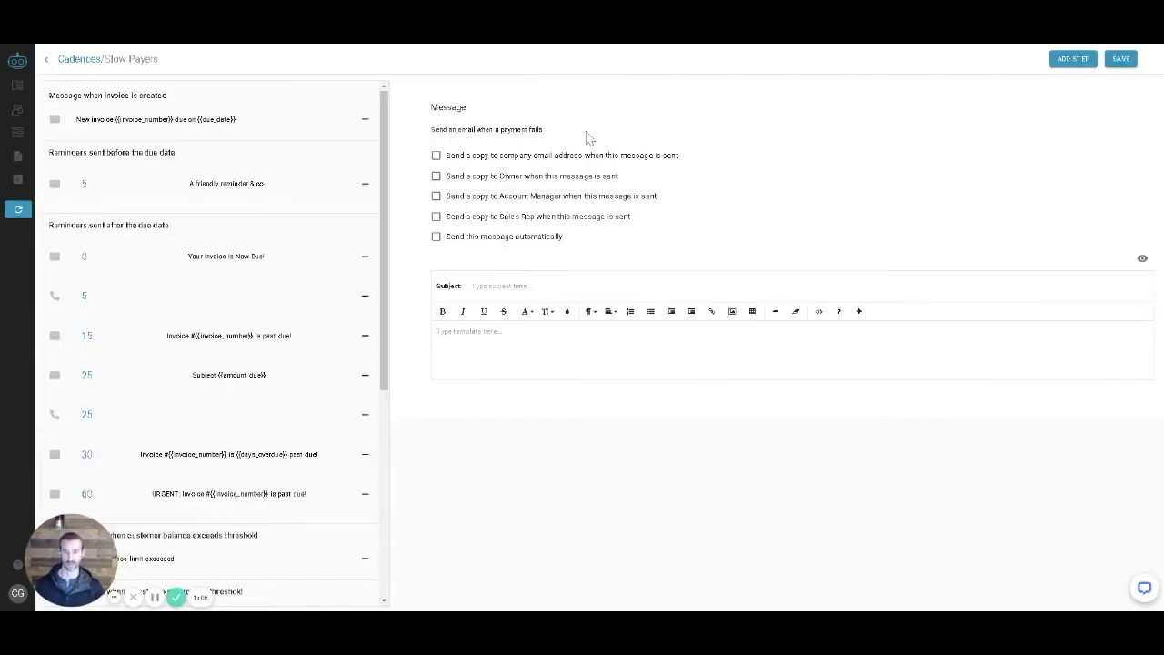
# Add another email step to the cadence with the After expected date condition.
pyautogui.click(1075, 61)
pyautogui.click(480, 323)
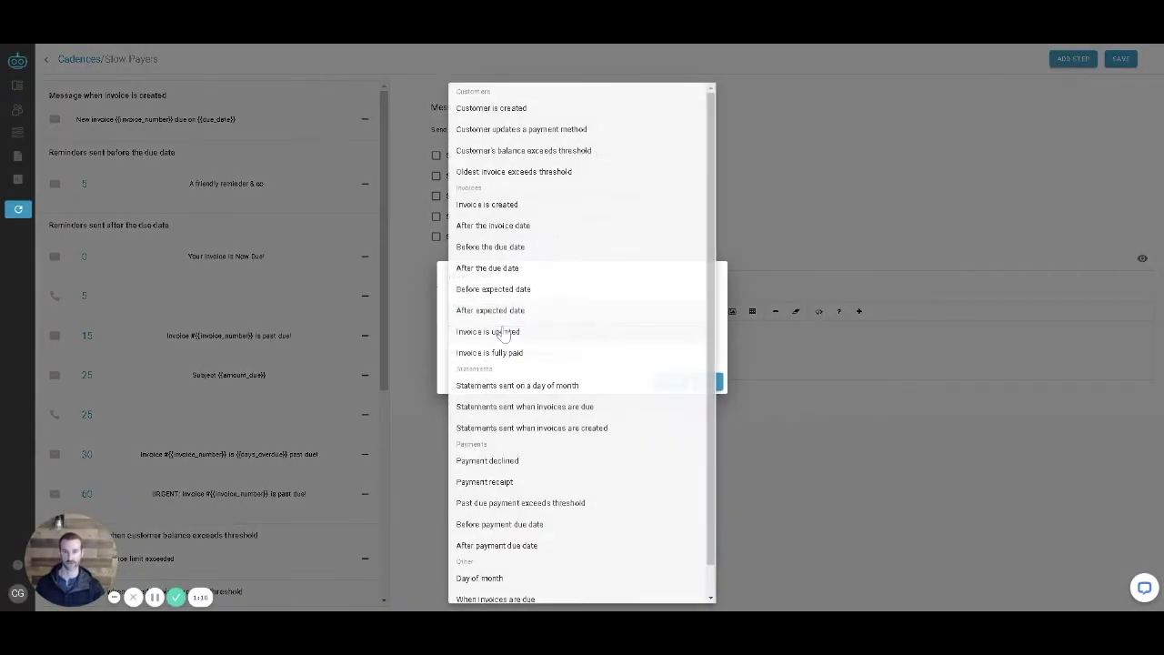
pyautogui.click(504, 311)
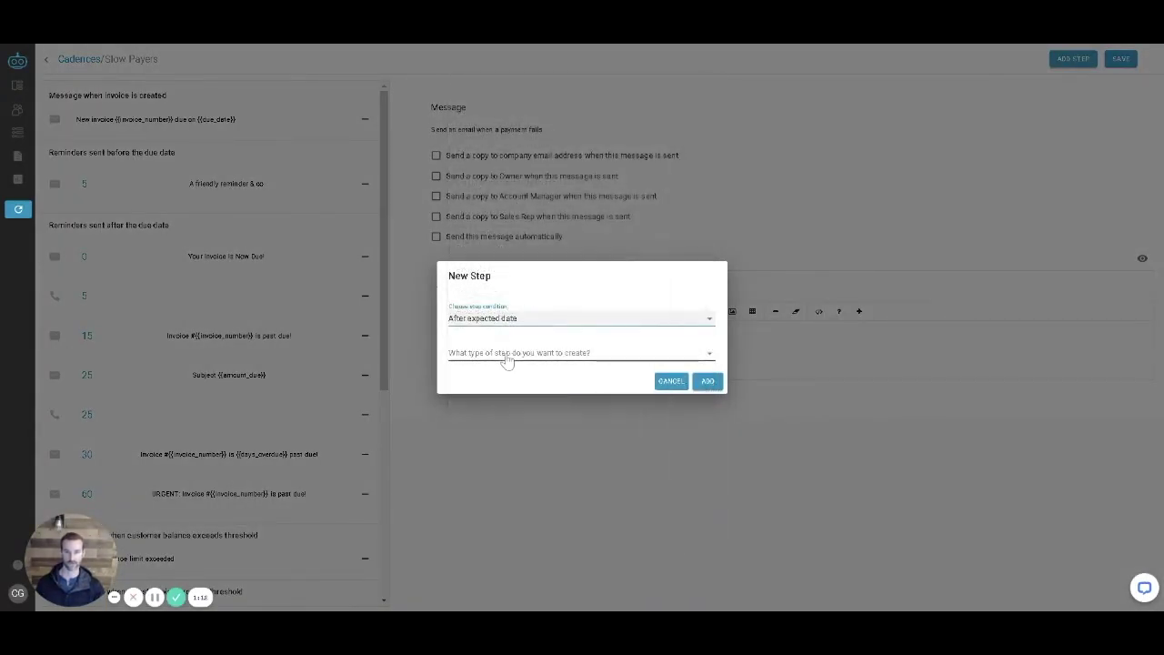
pyautogui.click(509, 353)
pyautogui.click(496, 353)
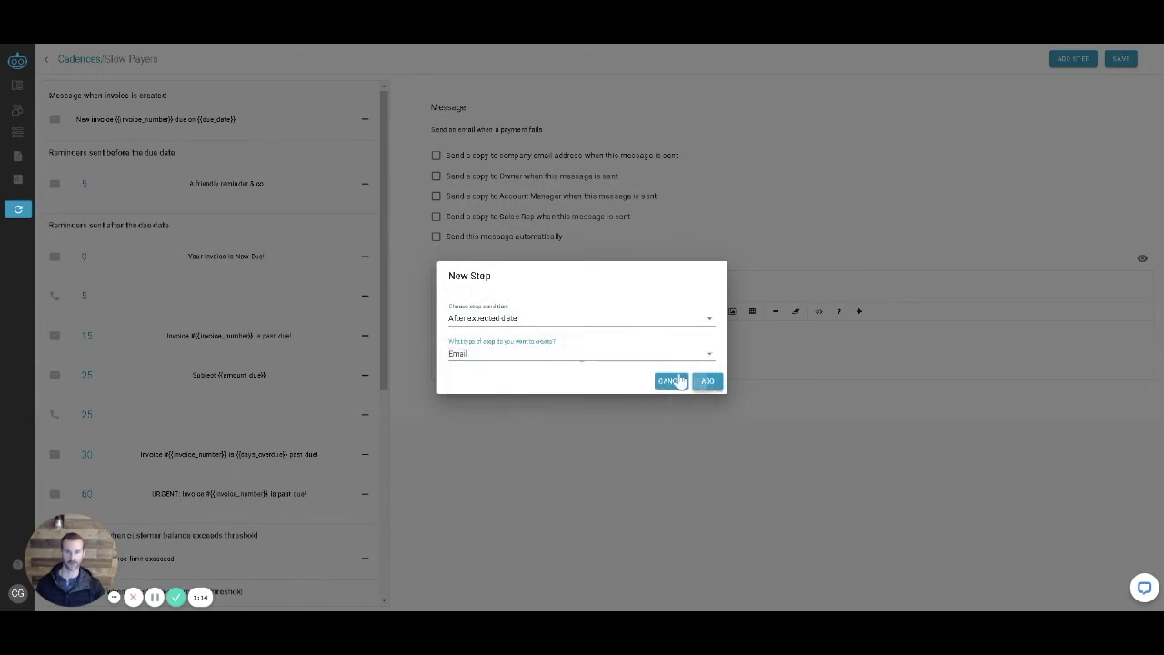
pyautogui.click(714, 382)
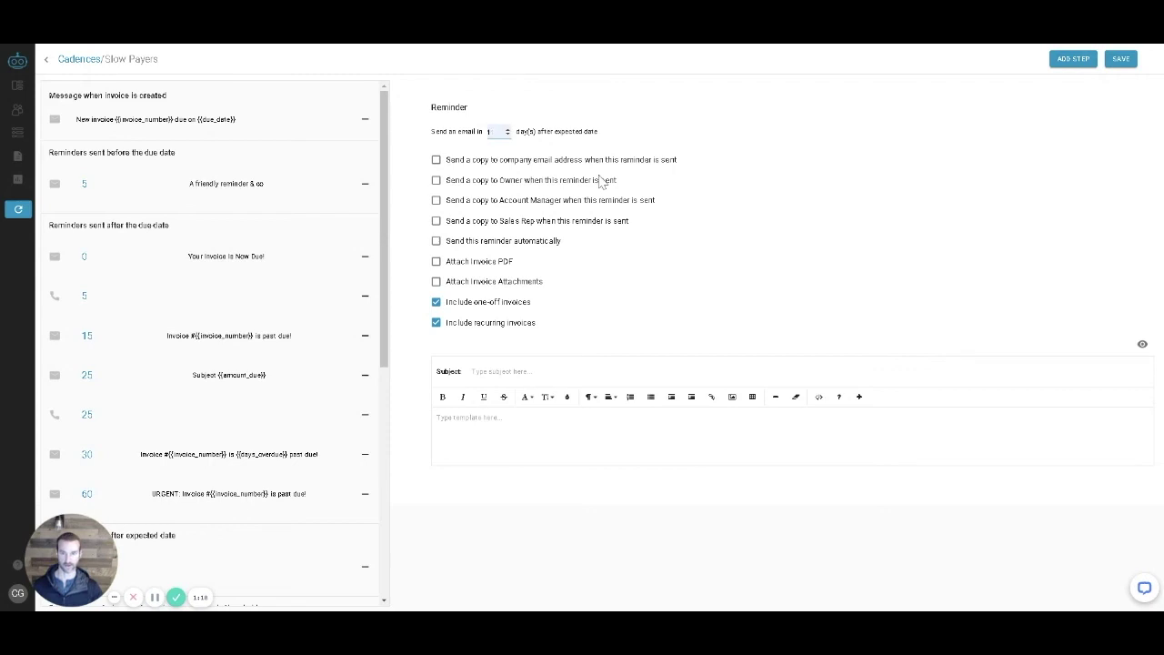
# Set the new reminder to go out 9999 days after the expected date and save the cadence.
pyautogui.doubleClick(490, 131)
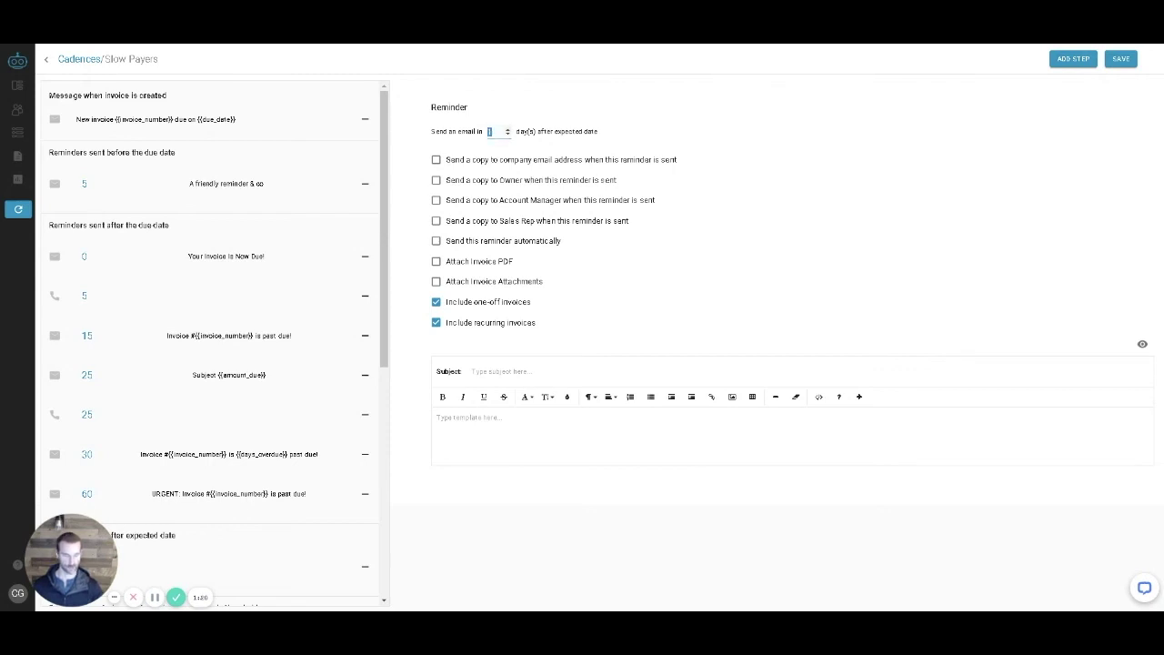
pyautogui.write('9999')
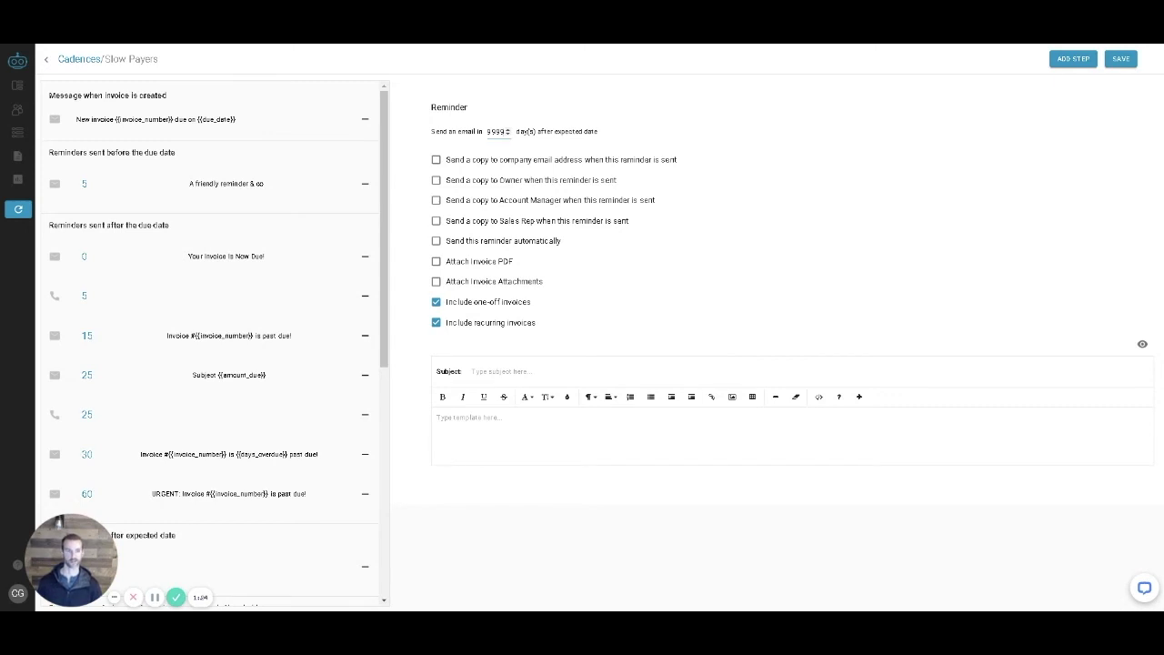
pyautogui.click(904, 235)
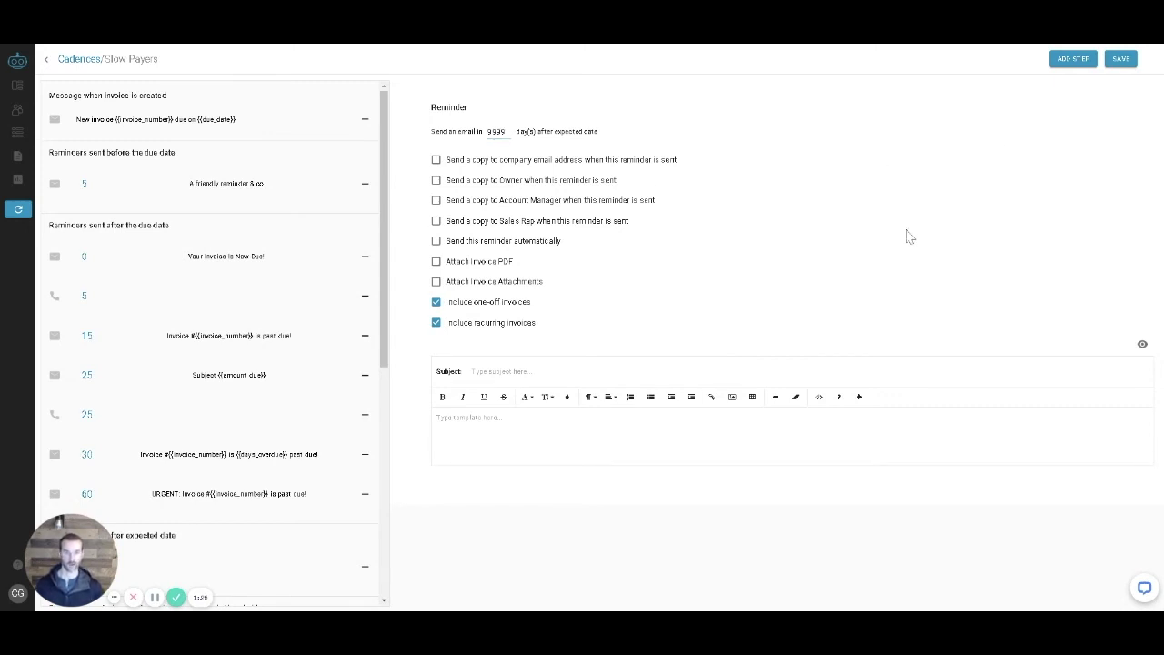
pyautogui.click(1117, 60)
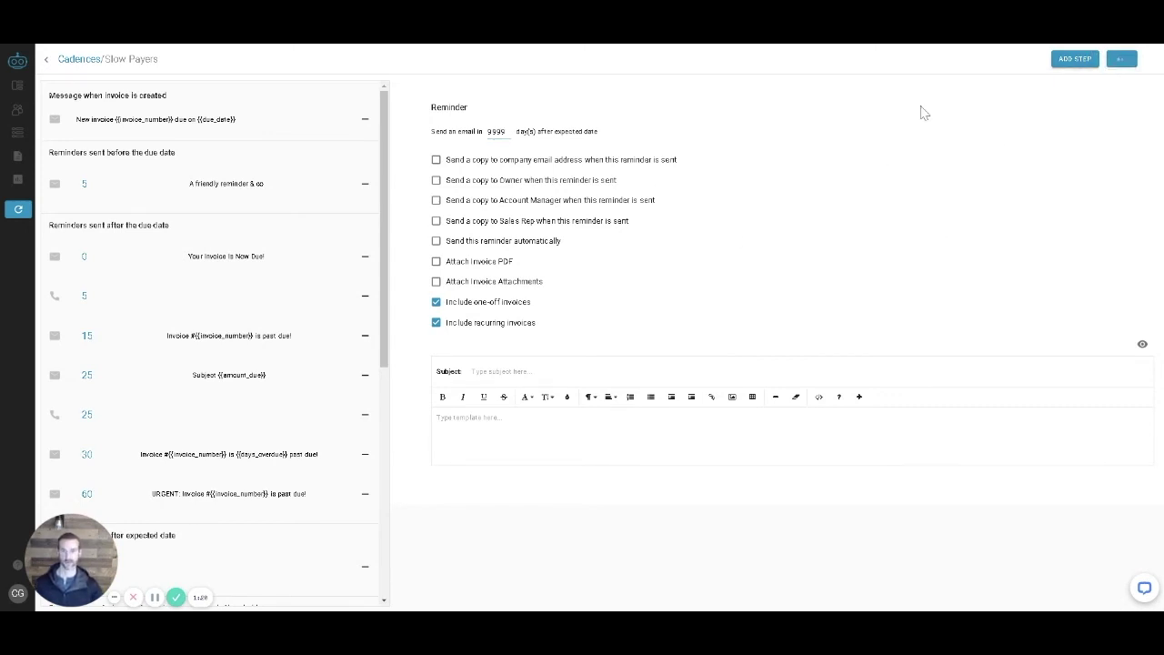
# Leave the Slow Payers cadence and show the cadence assignment rules.
pyautogui.click(71, 60)
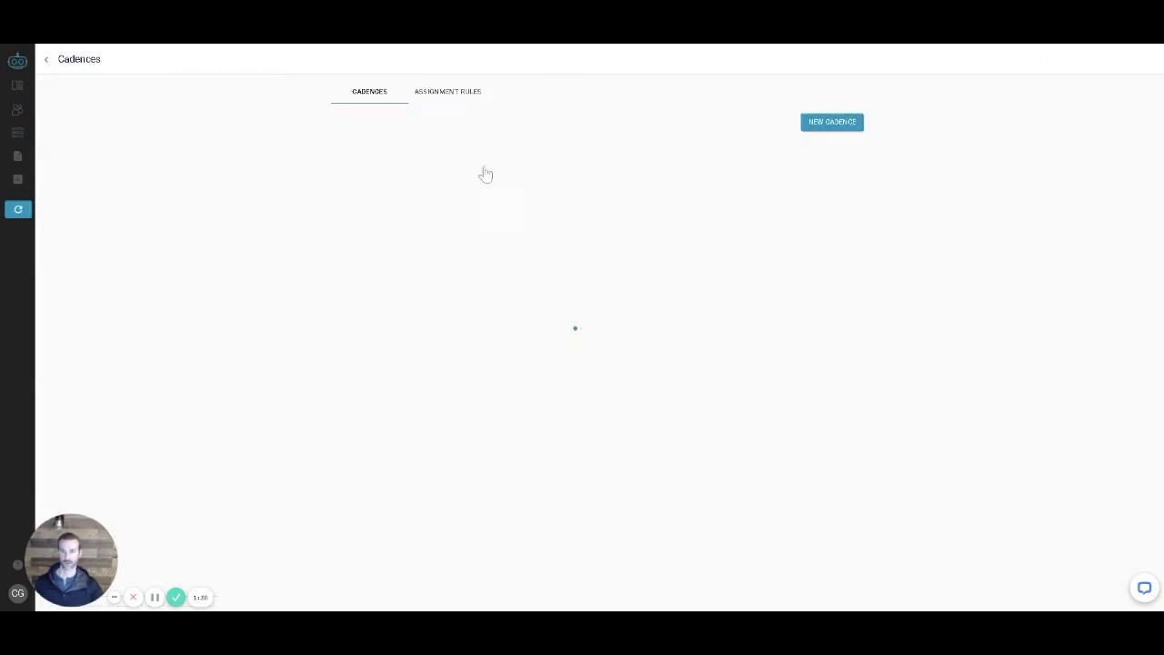
pyautogui.click(443, 94)
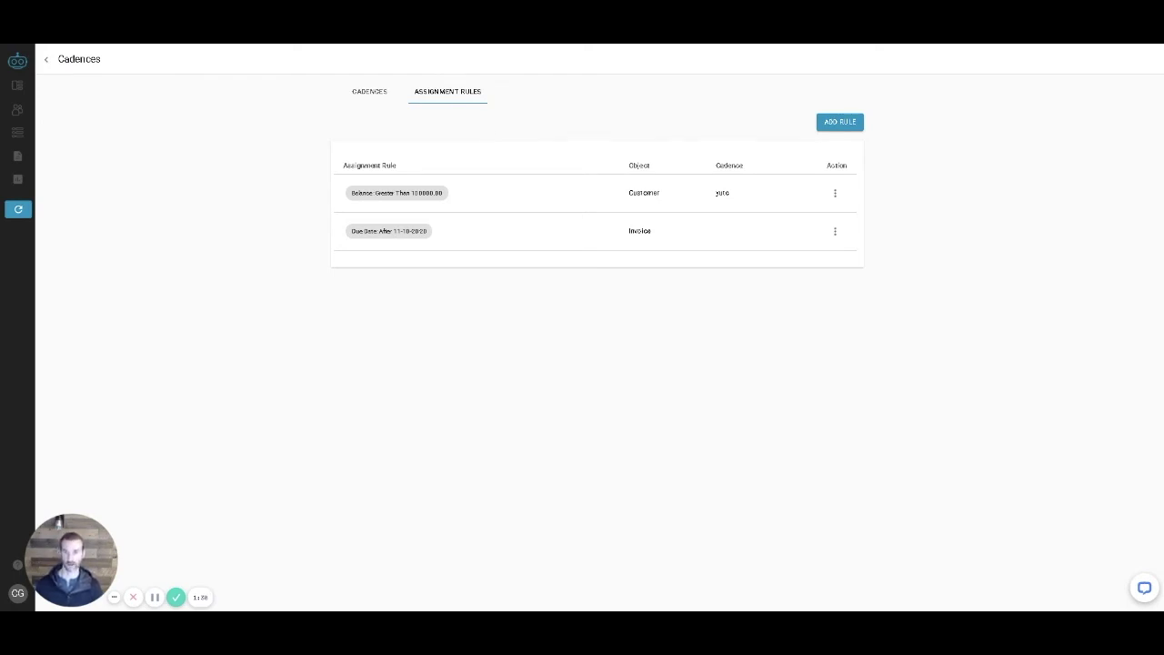
# Try creating an Invoice assignment rule with the condition Balance Greater Than or Equals $10000.00.
pyautogui.click(840, 122)
pyautogui.click(416, 362)
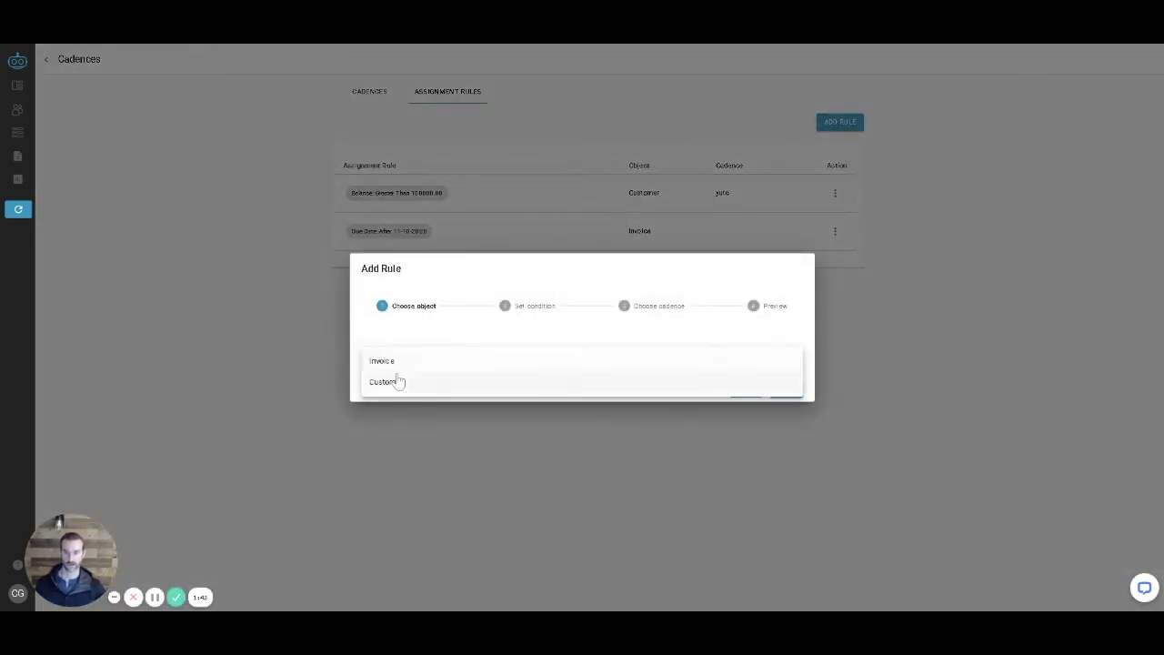
pyautogui.click(382, 360)
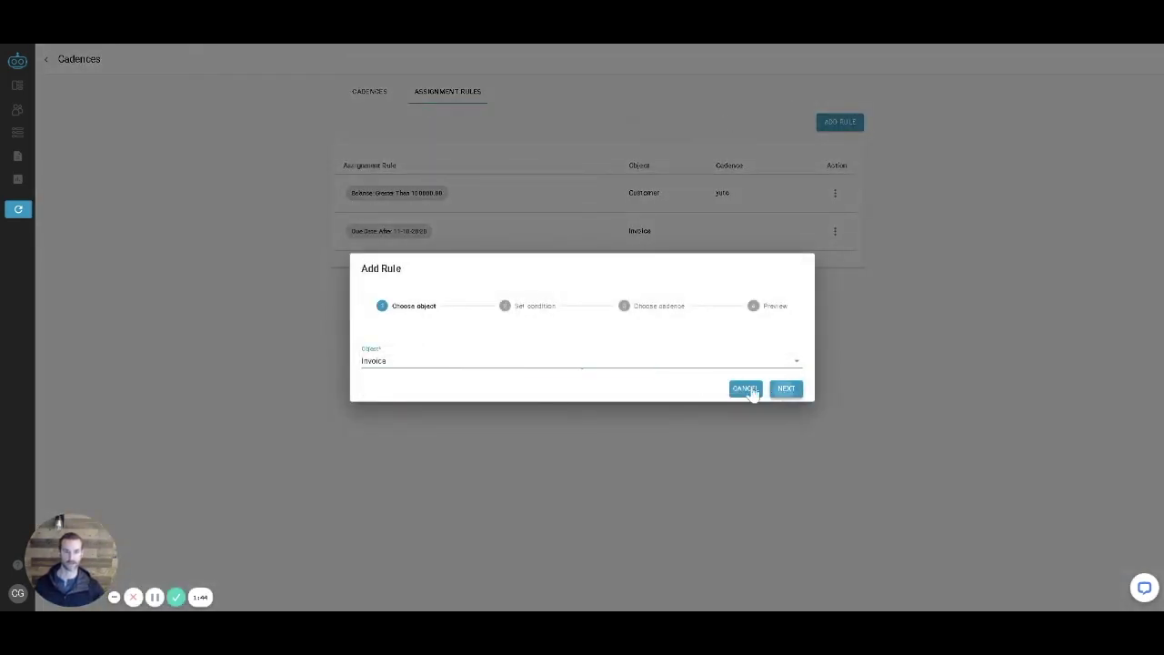
pyautogui.click(390, 363)
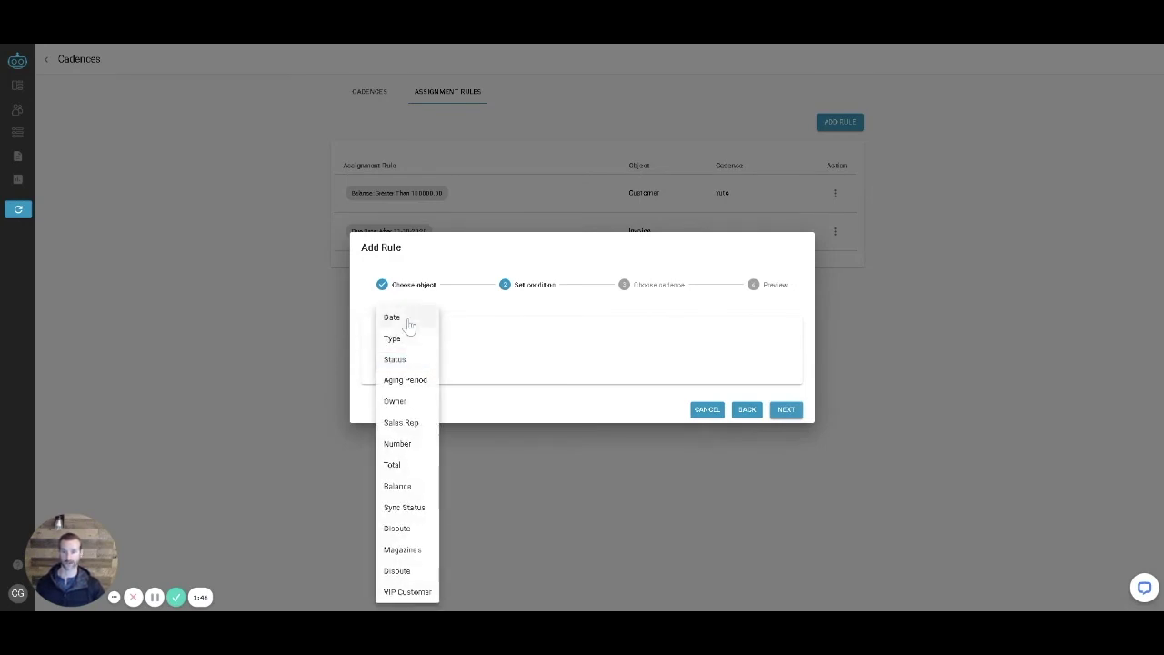
pyautogui.click(404, 487)
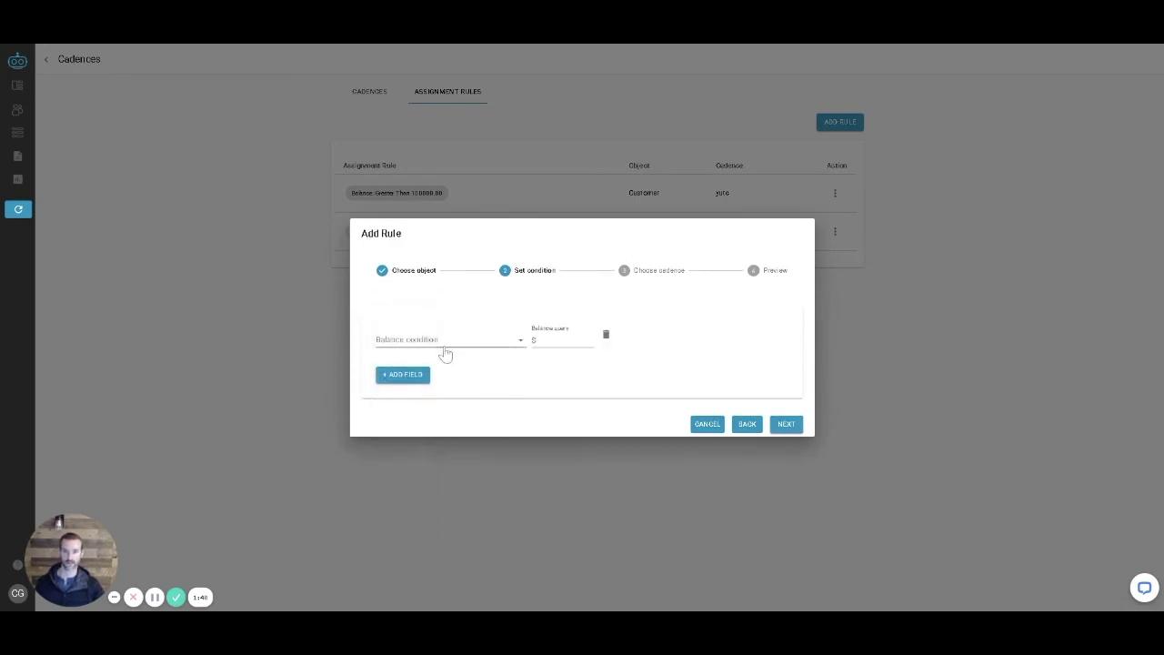
pyautogui.click(446, 346)
pyautogui.click(425, 403)
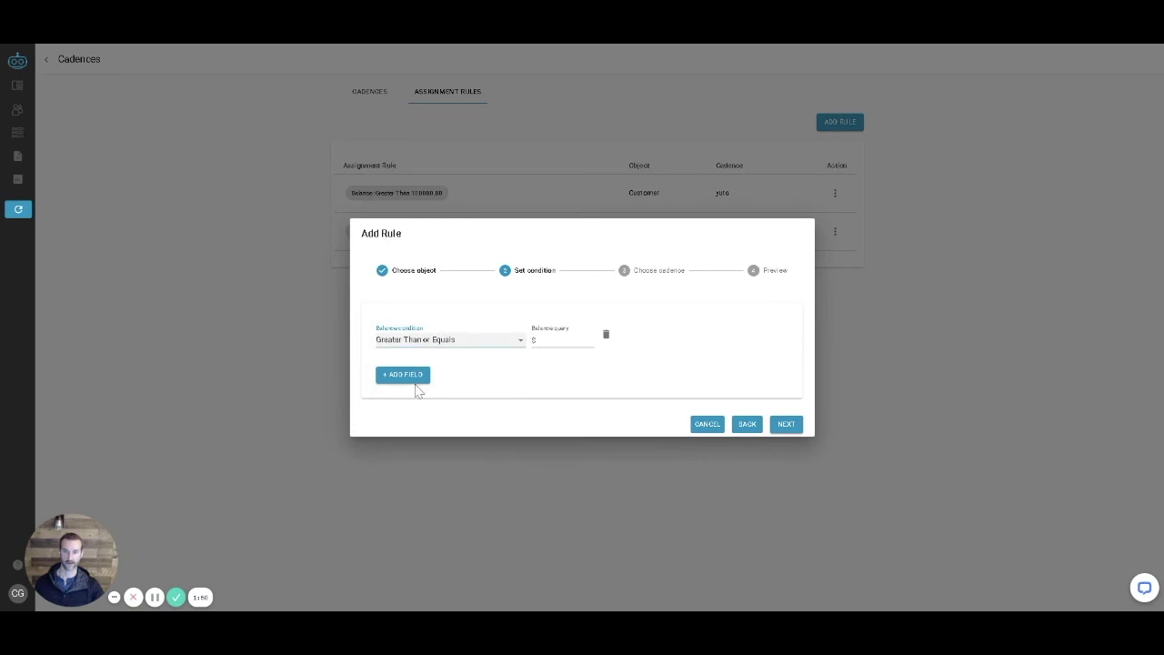
pyautogui.click(559, 340)
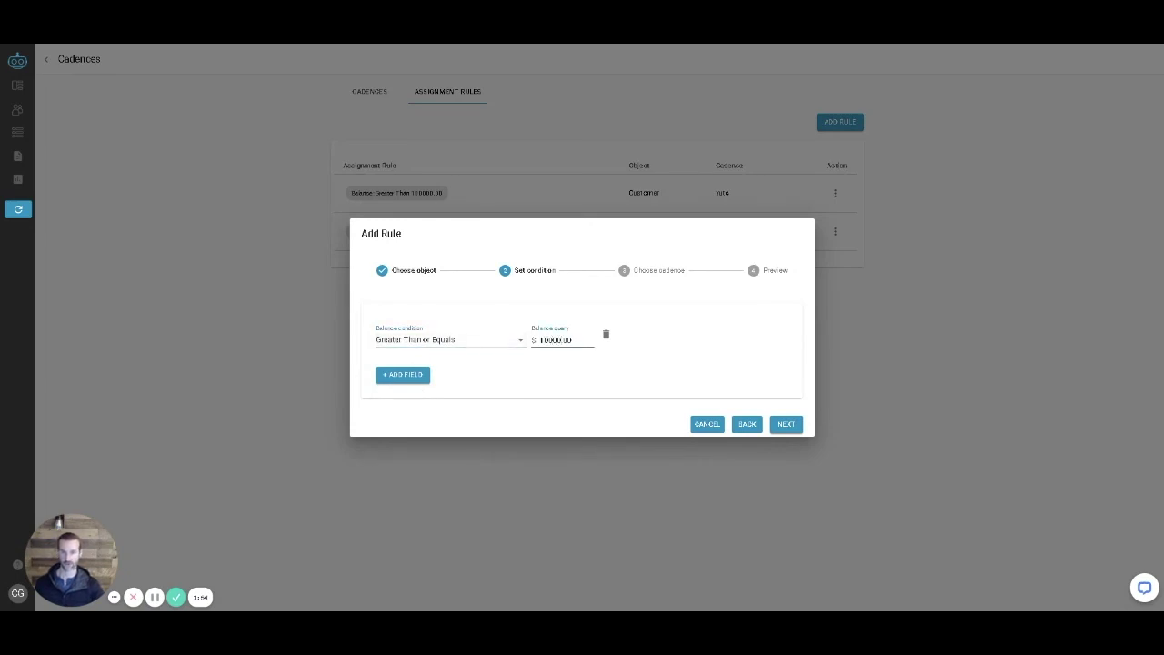
pyautogui.click(605, 373)
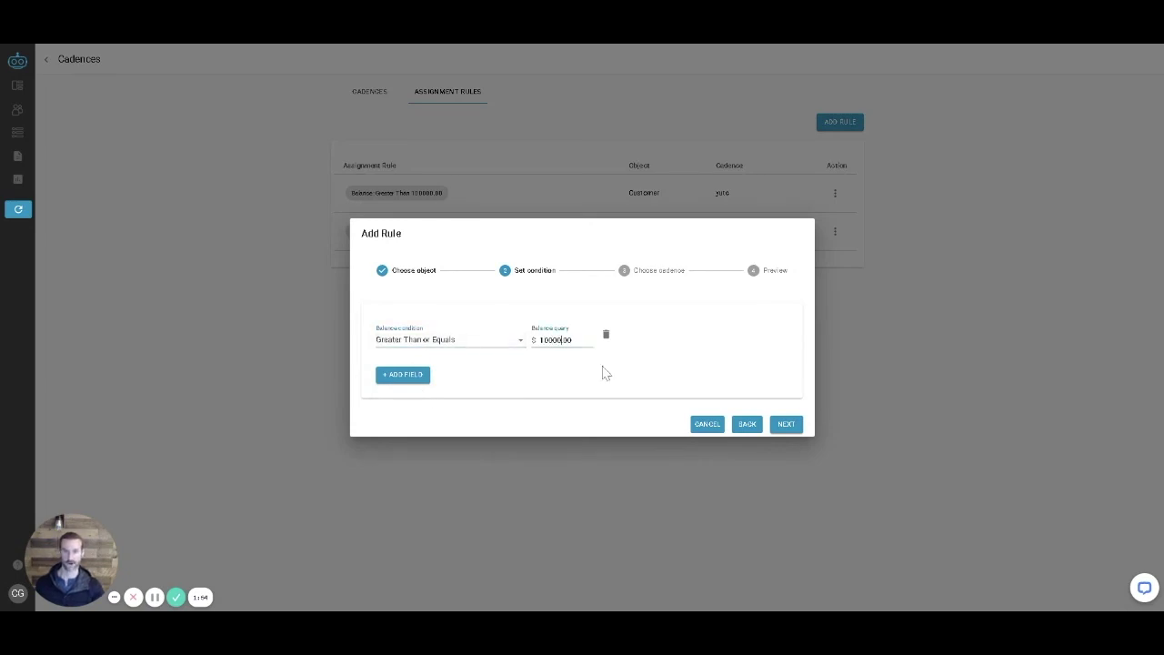
# Choose Low Touch as the cadence the invoice balance rule assigns.
pyautogui.click(784, 425)
pyautogui.click(409, 356)
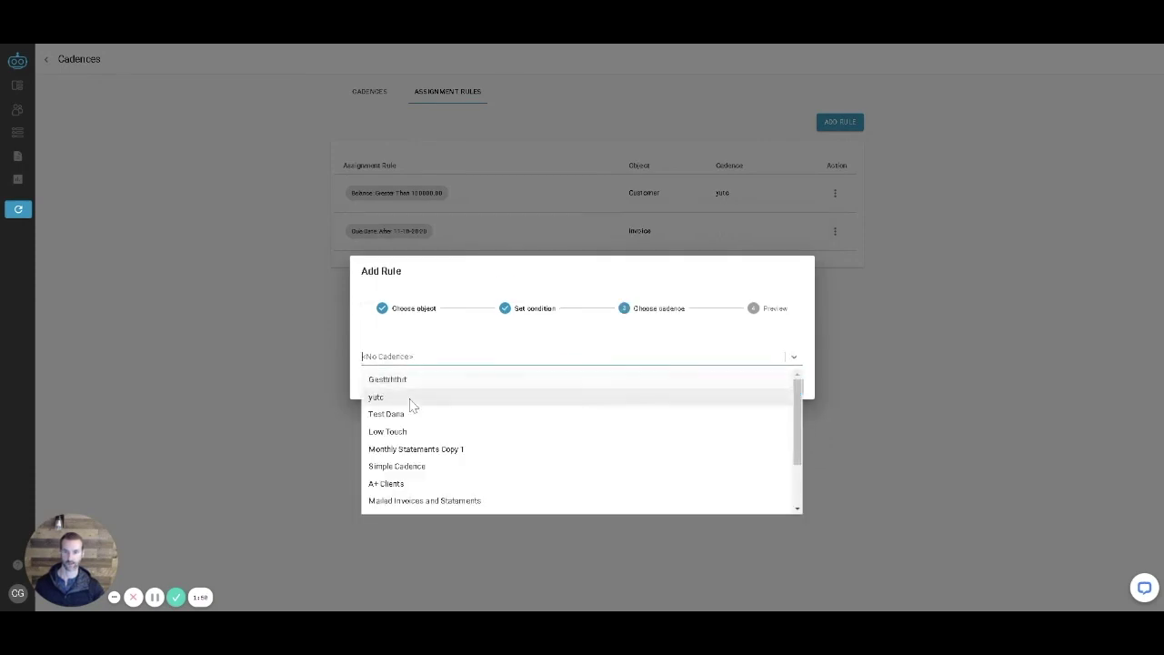
pyautogui.click(400, 429)
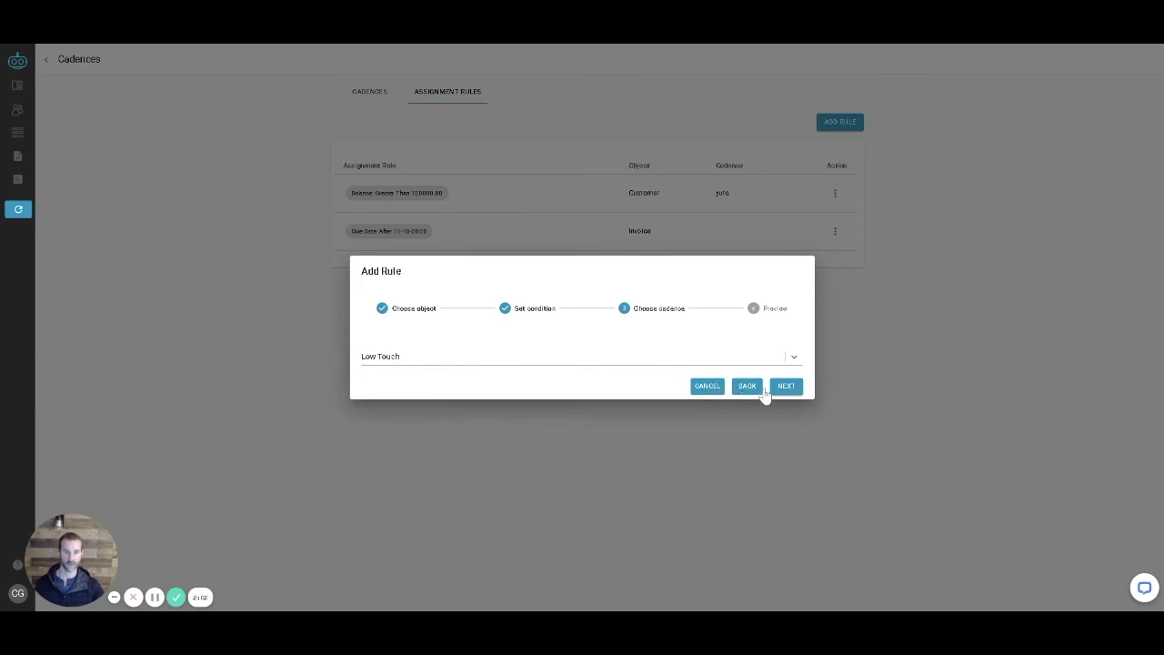
# Go back to the rule's object choice, change it to Customer, and continue to its conditions.
pyautogui.click(753, 388)
pyautogui.click(749, 425)
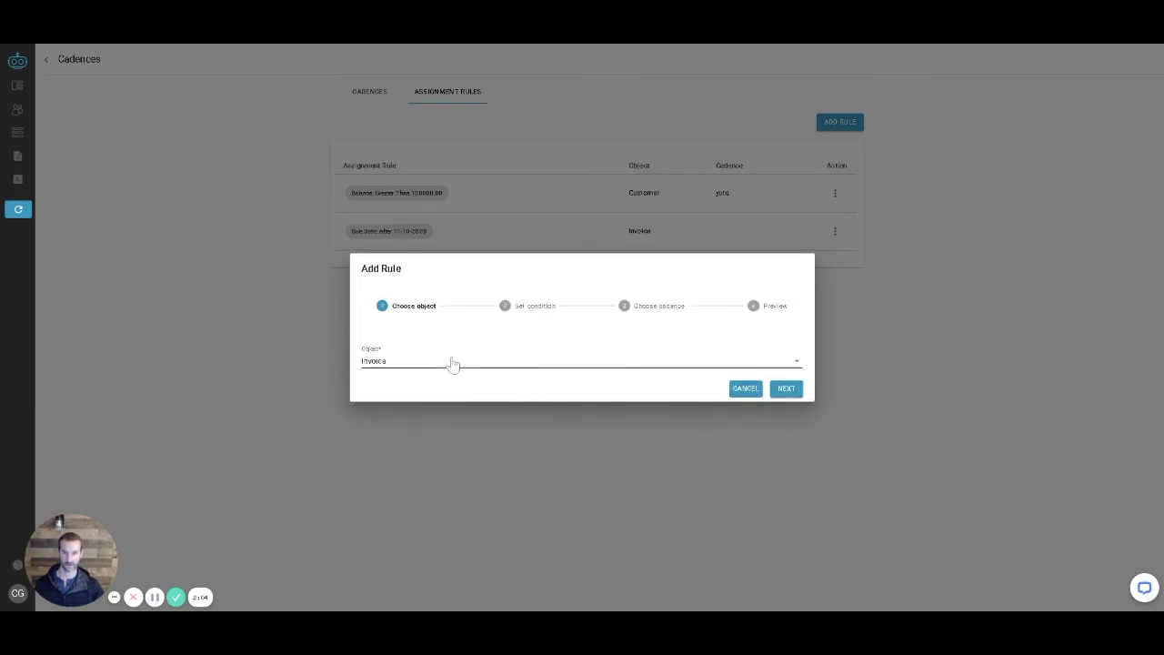
pyautogui.click(441, 364)
pyautogui.click(385, 392)
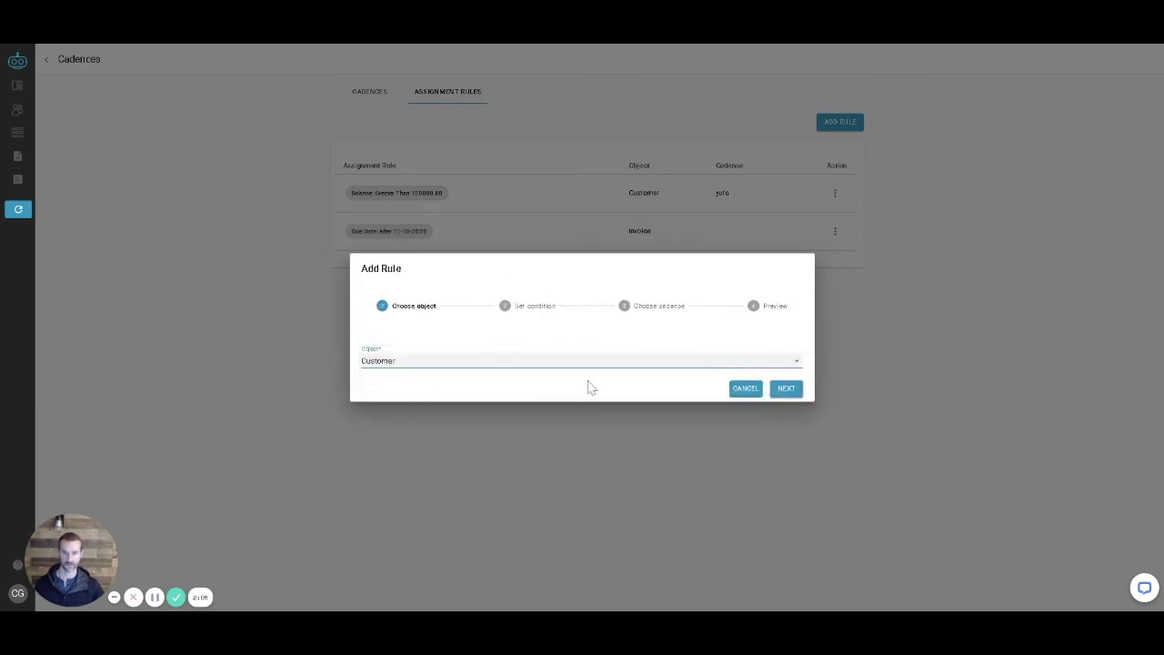
pyautogui.click(777, 390)
# Add a By Parameter condition to the customer rule with Auto Pay set to Enabled.
pyautogui.click(411, 361)
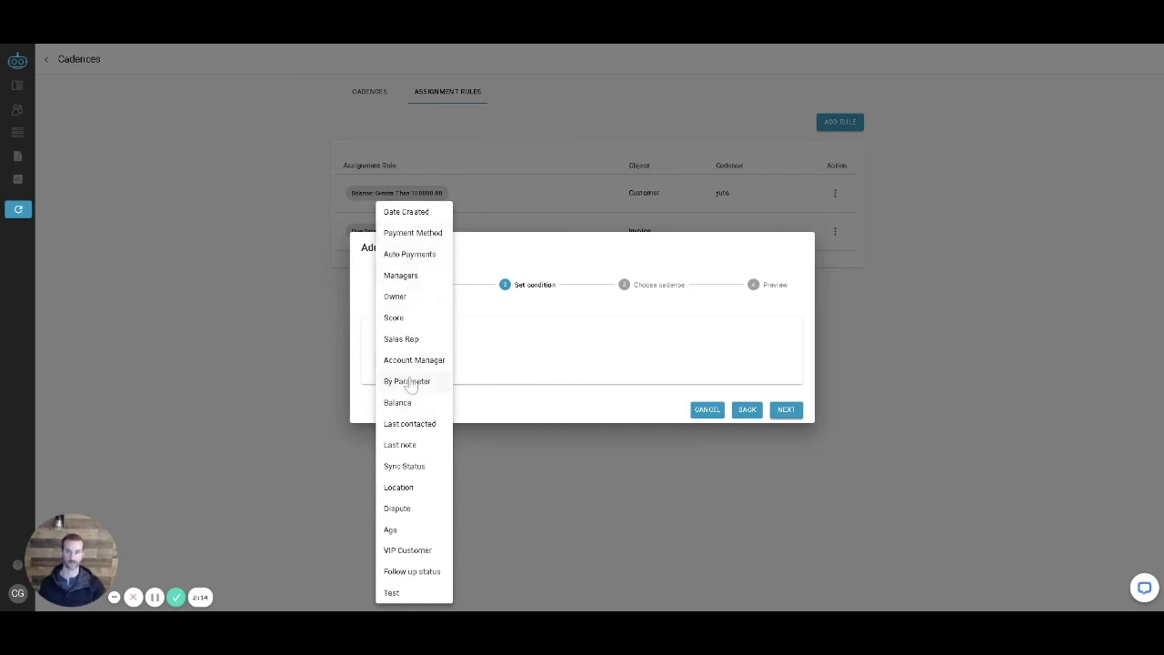
pyautogui.click(407, 384)
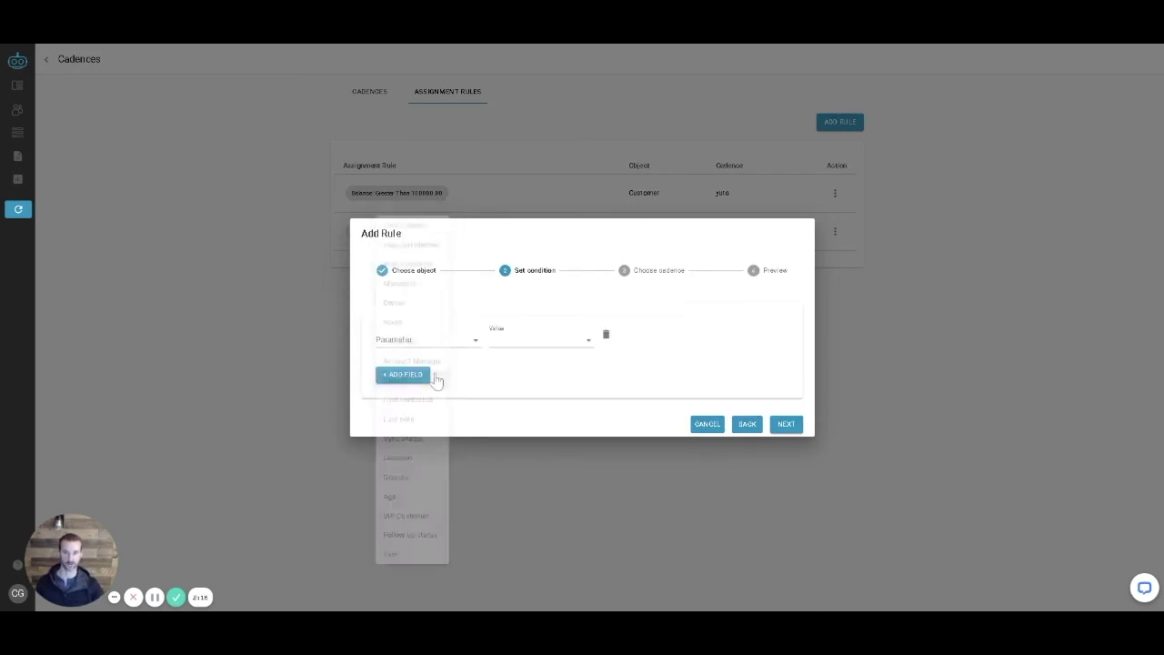
pyautogui.click(442, 344)
pyautogui.click(400, 341)
pyautogui.click(564, 342)
pyautogui.click(528, 343)
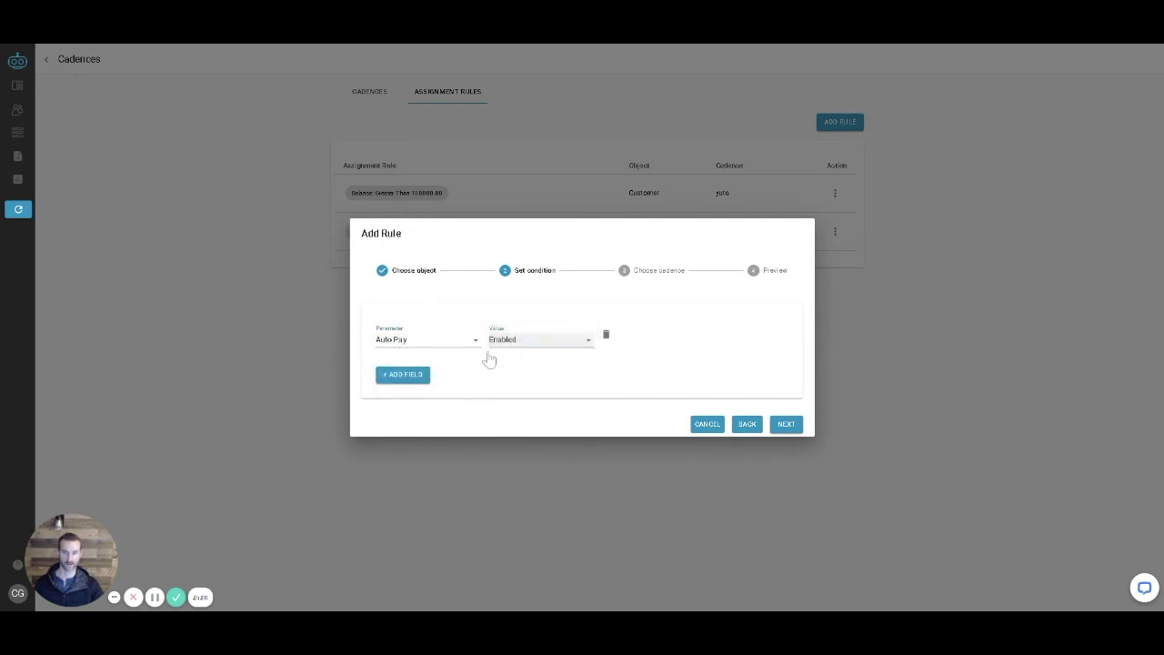
# Try adding a Balance condition to the customer rule, view its comparison options, and cancel the rule.
pyautogui.click(407, 375)
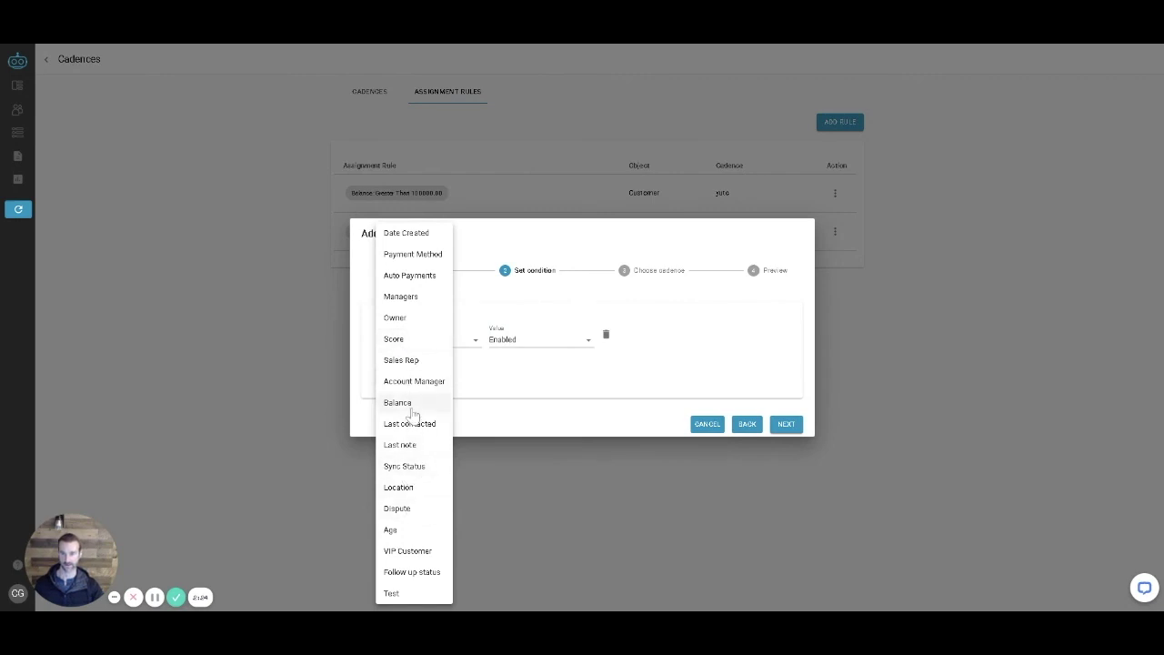
pyautogui.click(409, 406)
pyautogui.click(487, 362)
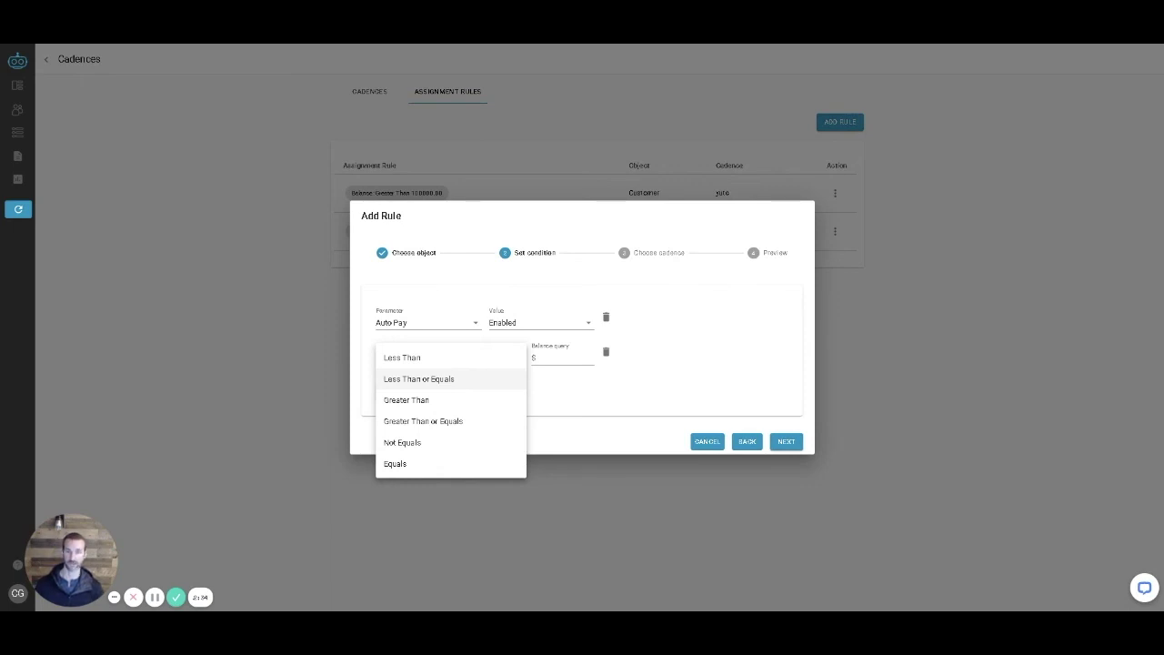
pyautogui.click(708, 442)
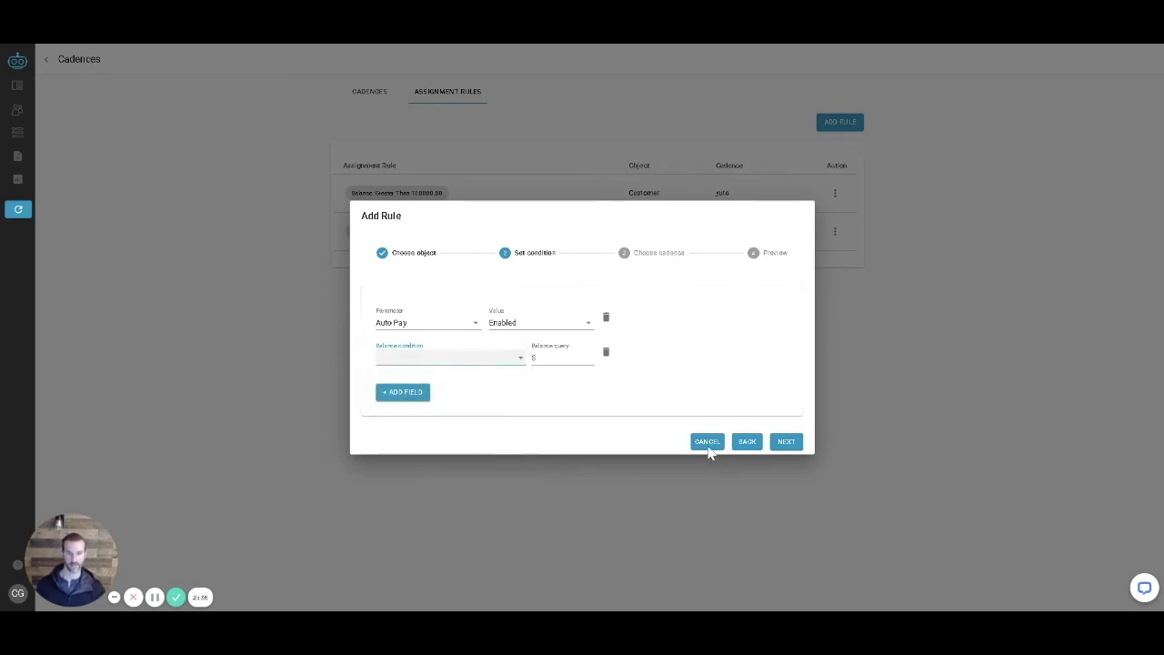
pyautogui.click(708, 443)
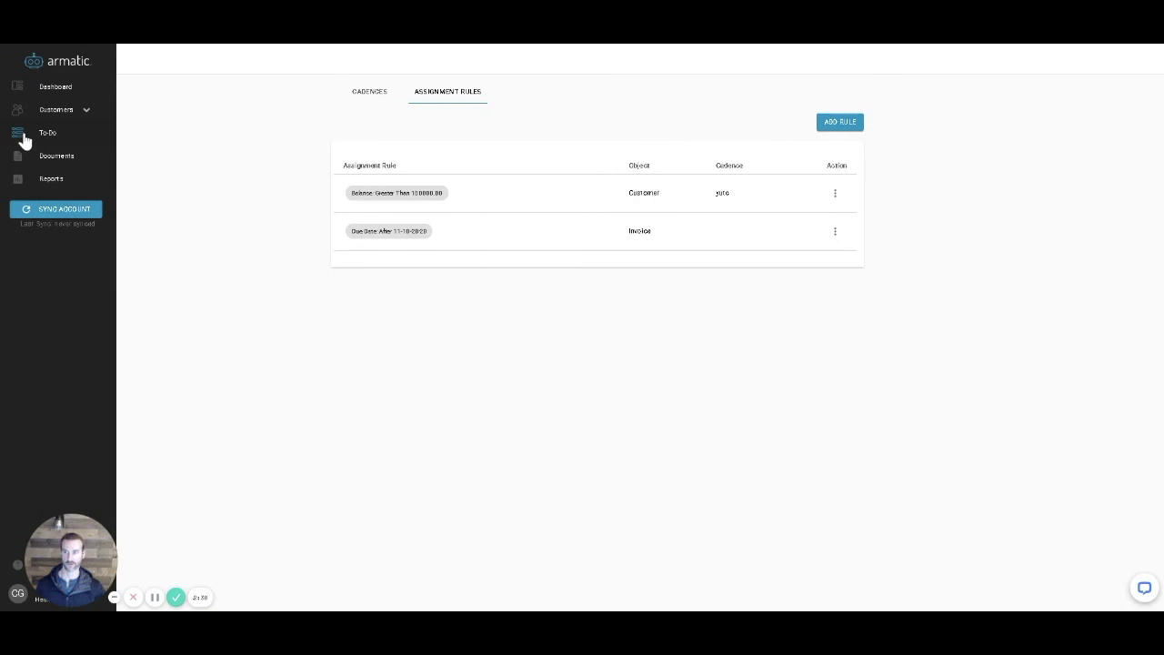
# Go to the To-Do communications and open Amazon's pending "A friendly reminder" email for invoice INV-621799.
pyautogui.click(24, 139)
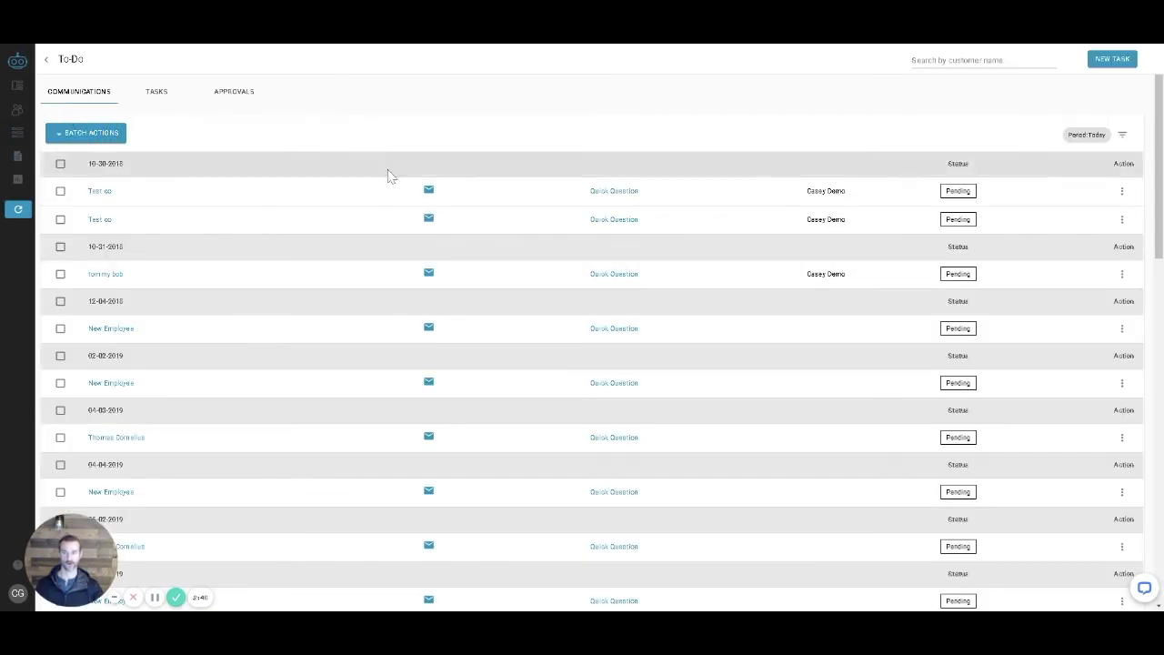
pyautogui.scroll(-10, 618, 273)
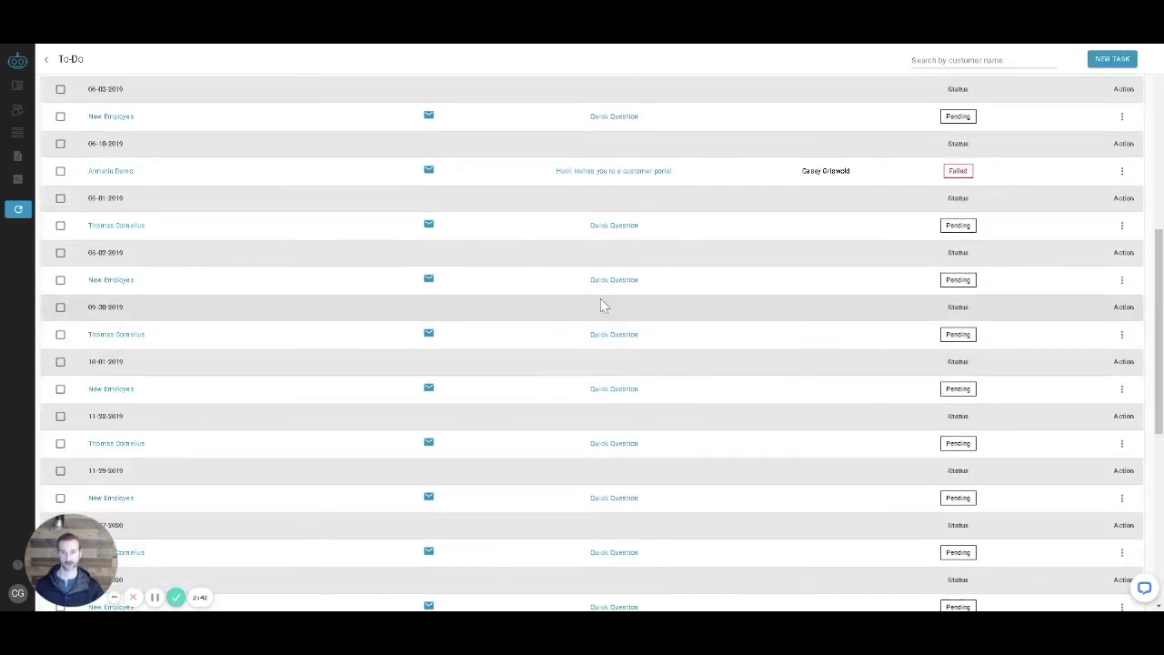
pyautogui.scroll(-10, 618, 364)
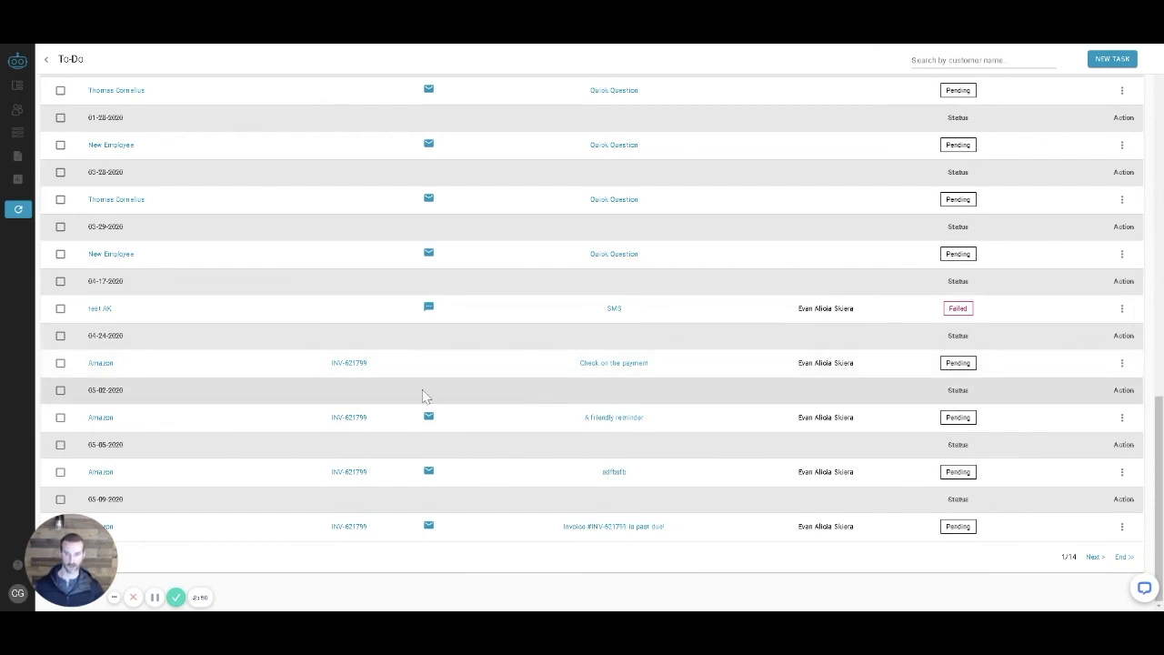
pyautogui.click(618, 426)
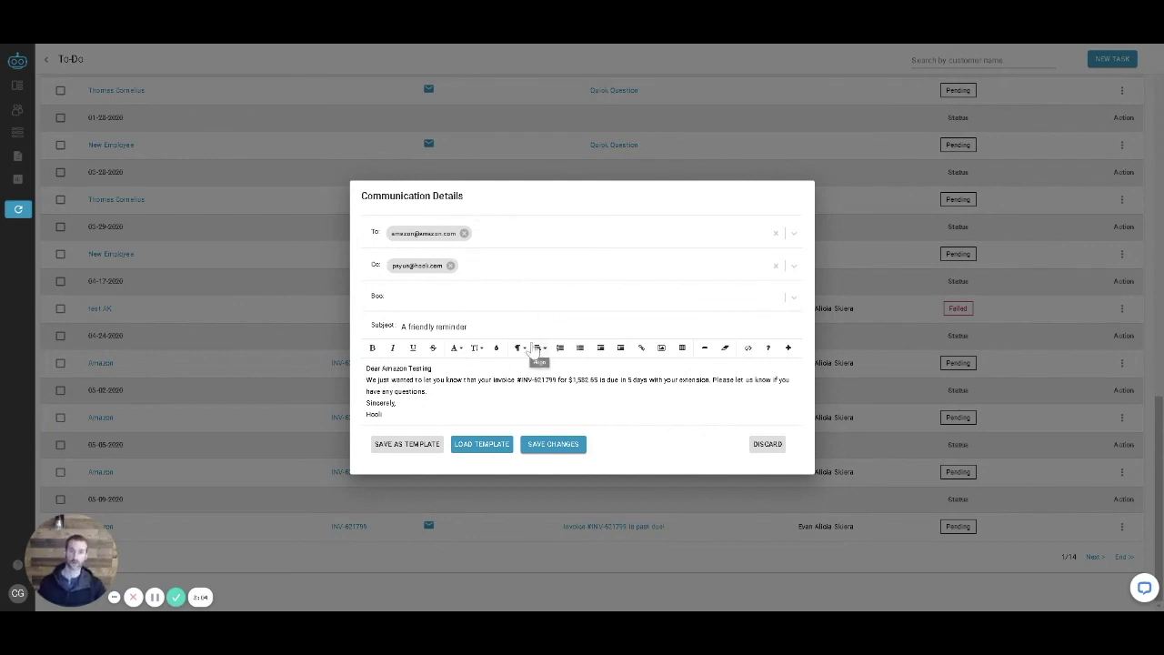
# Replace the reminder email's To recipient with two other contacts from the suggested list.
pyautogui.click(464, 232)
pyautogui.click(470, 233)
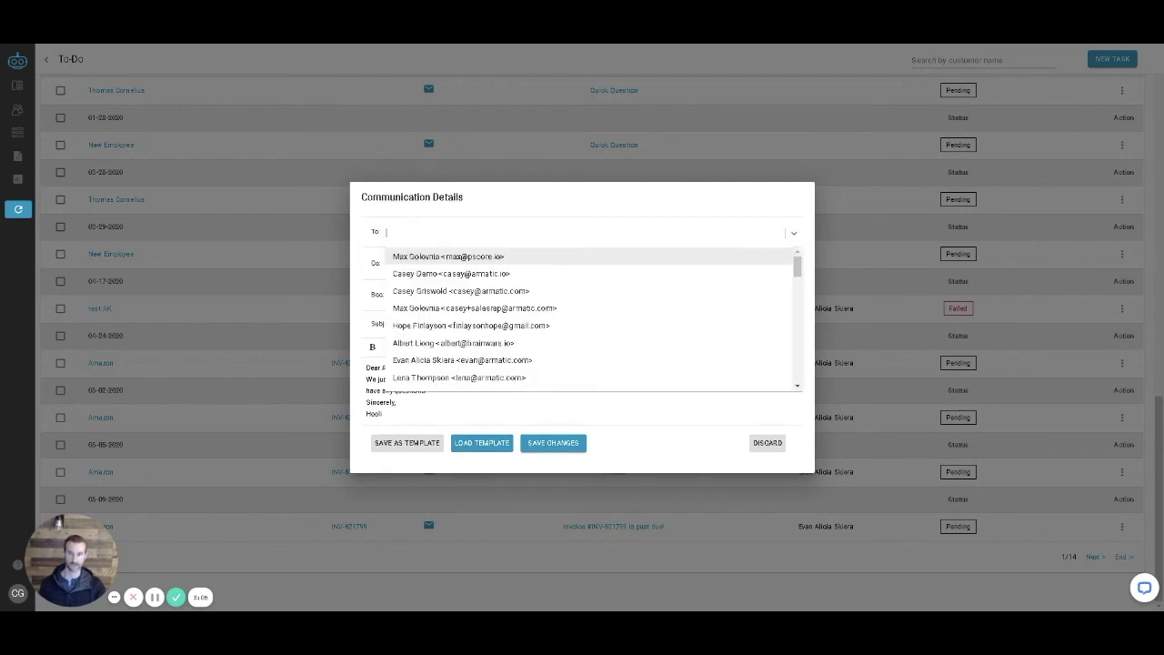
pyautogui.click(491, 306)
pyautogui.click(582, 233)
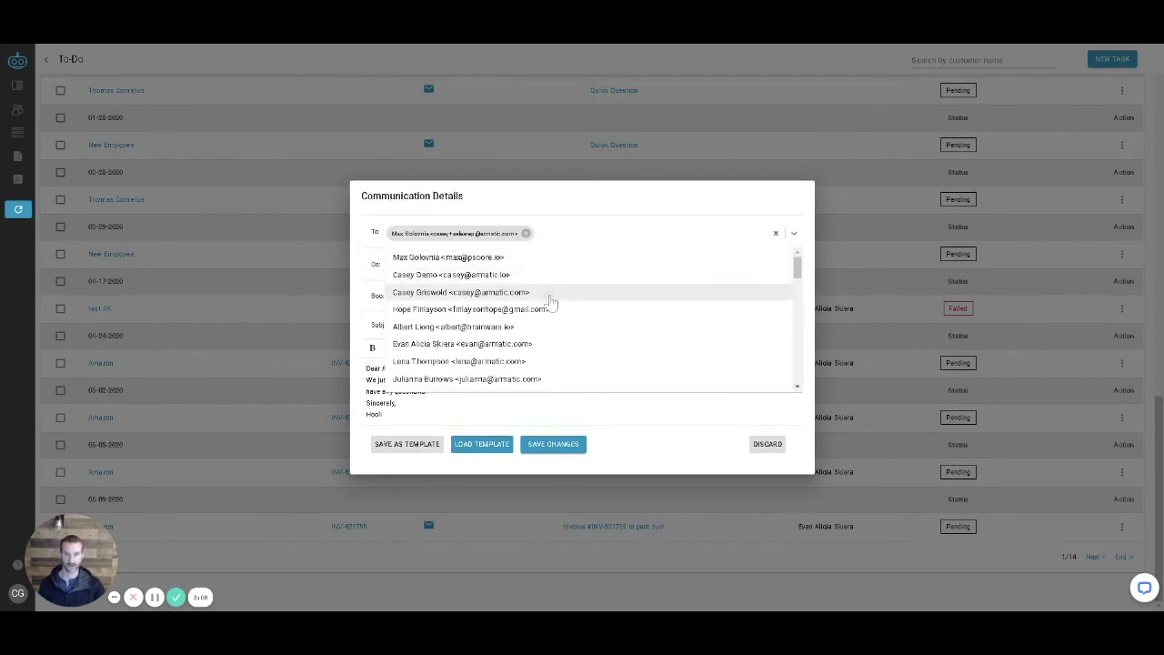
pyautogui.click(548, 292)
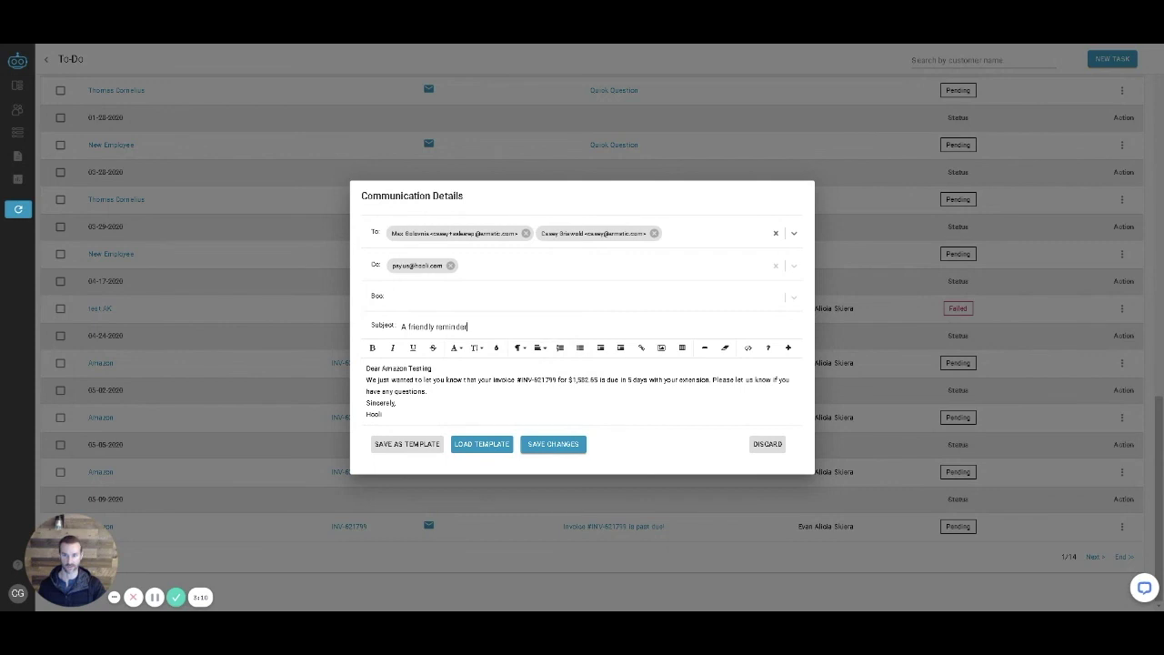
# Try rewording the reminder email's body and bolding its text from the greeting through "Sincerely", and discard the changes.
pyautogui.moveTo(391, 379); pyautogui.dragTo(362, 383)
pyautogui.write('ore')
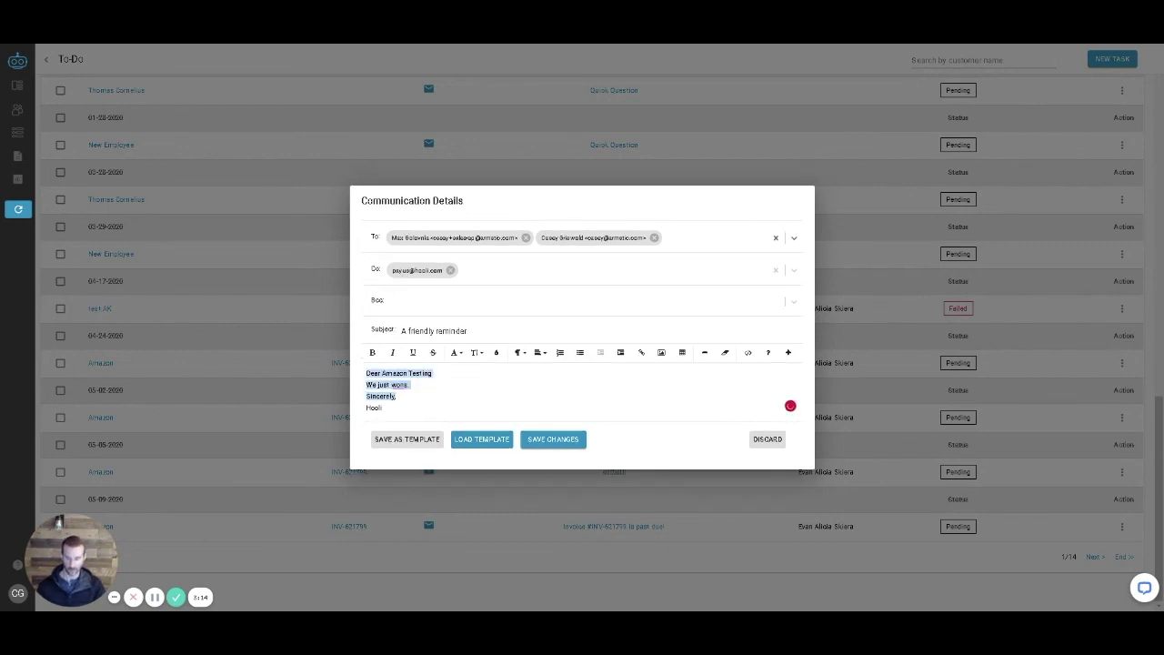
pyautogui.hotkey('ctrl', 'b')
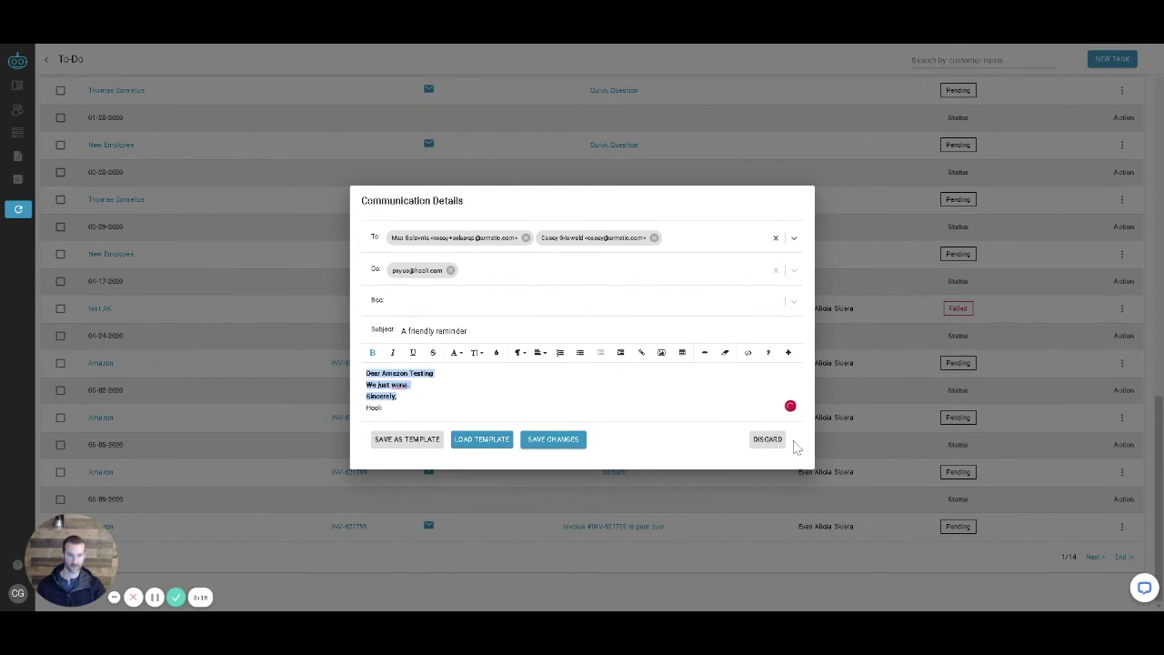
pyautogui.click(767, 440)
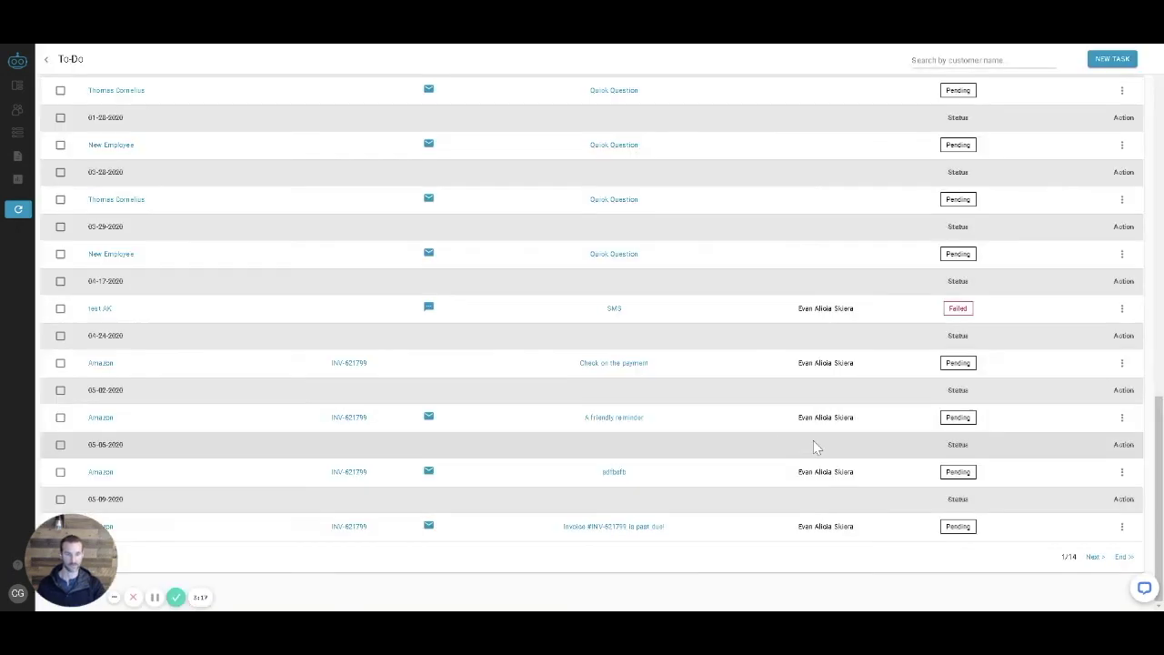
# Show the available actions for Amazon's pending "A friendly reminder" email.
pyautogui.click(1122, 420)
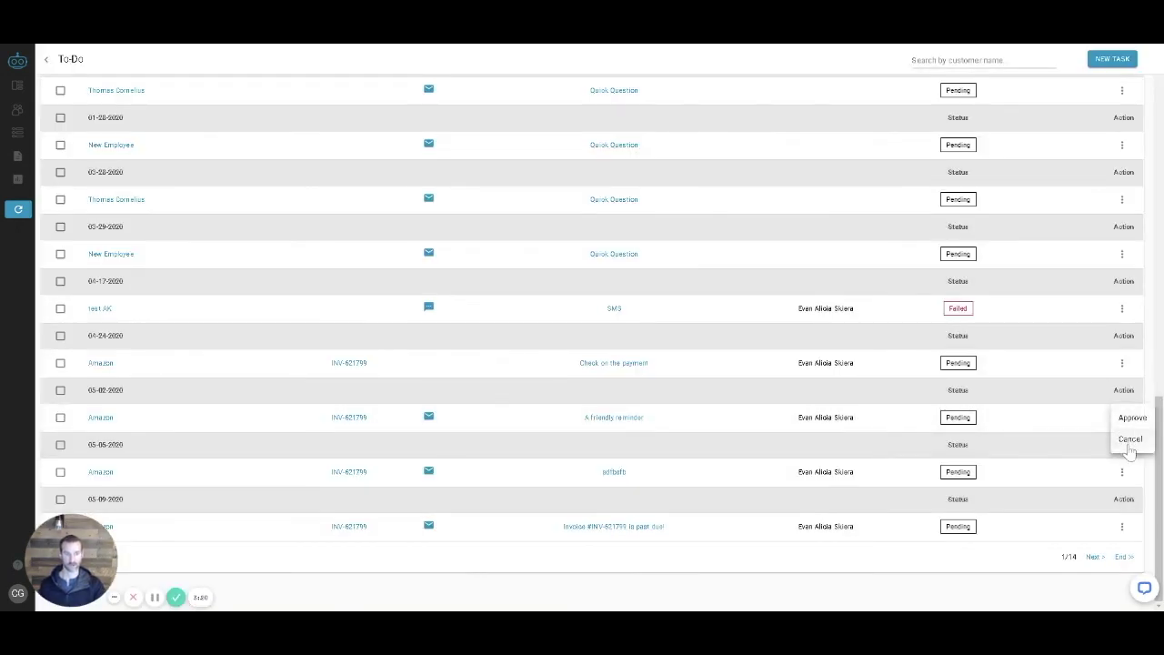